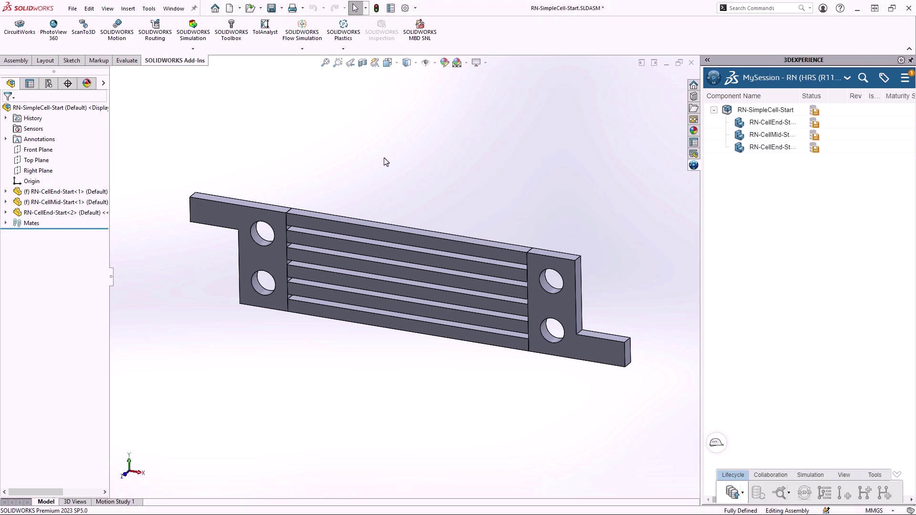
Step: Save the RN-SimpleCell-Start channel plate assembly to the 3DEXPERIENCE platform
{"action": "mouse_move", "coordinate": [400, 153]}
{"action": "middle_mouse_down"}
{"action": "mouse_move", "coordinate": [396, 178]}
{"action": "mouse_move", "coordinate": [399, 150]}
{"action": "middle_mouse_up"}
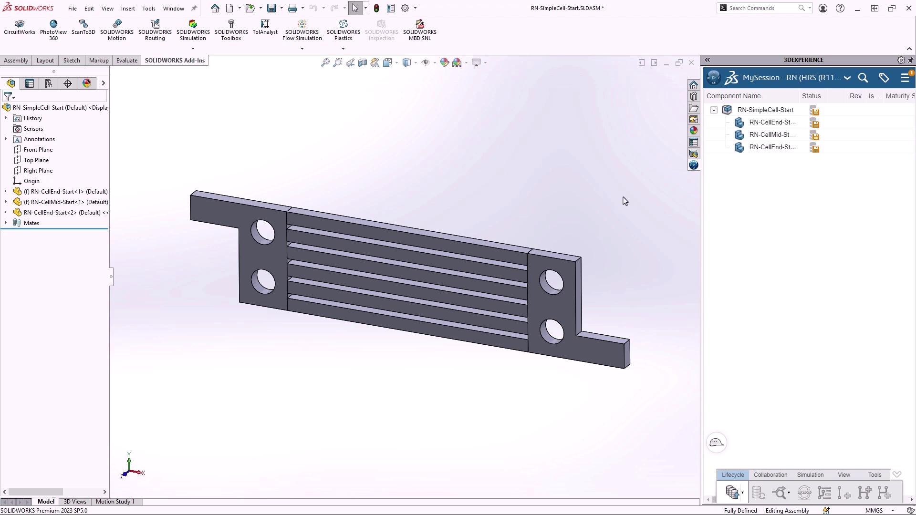
{"action": "right_click", "coordinate": [751, 110]}
{"action": "left_click", "coordinate": [772, 140]}
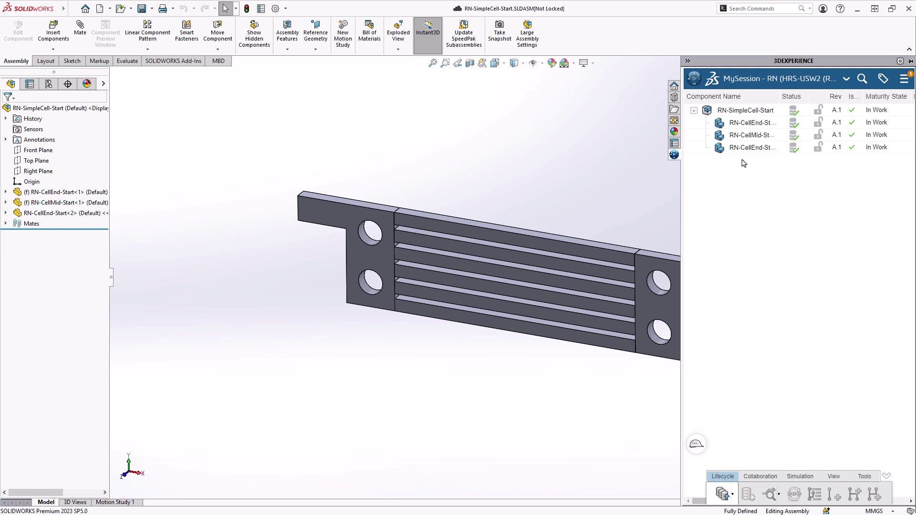
Step: Show the platform's roles and apps list, down to My Favorite Apps
{"action": "left_click", "coordinate": [737, 113]}
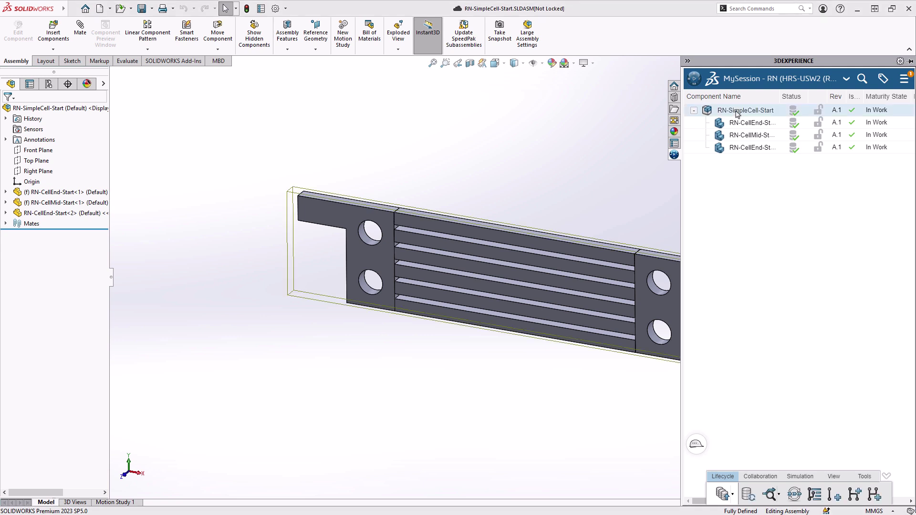
{"action": "left_click", "coordinate": [692, 86]}
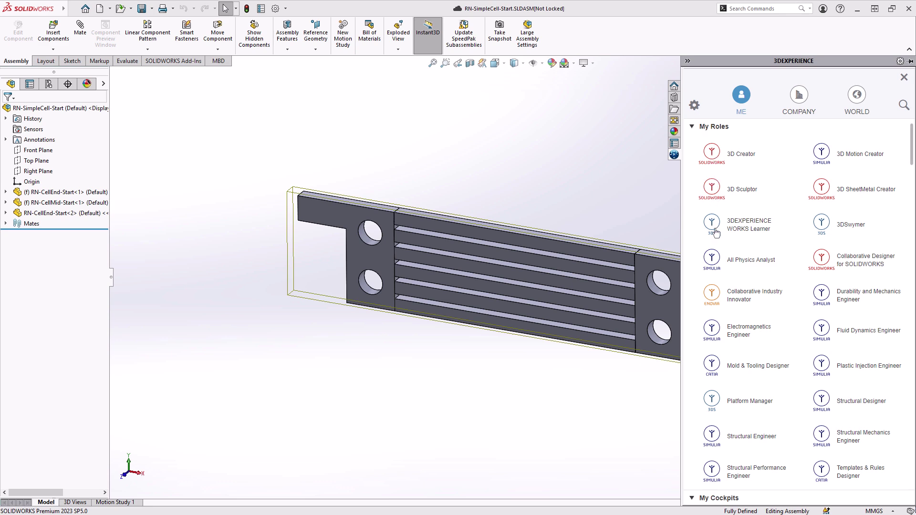
{"action": "scroll", "coordinate": [752, 268], "scroll_direction": "down", "scroll_amount": 3}
{"action": "scroll", "coordinate": [752, 269], "scroll_direction": "down", "scroll_amount": 10}
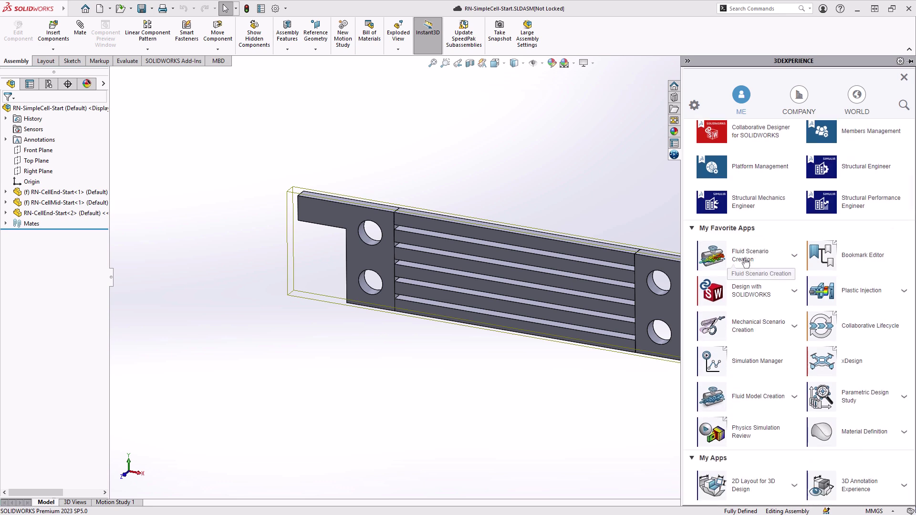
Step: Create 'Simple Multispecies Example' with Baseline analysis case, Baseline fluid model and 500 maximum iterations
{"action": "left_click", "coordinate": [745, 260]}
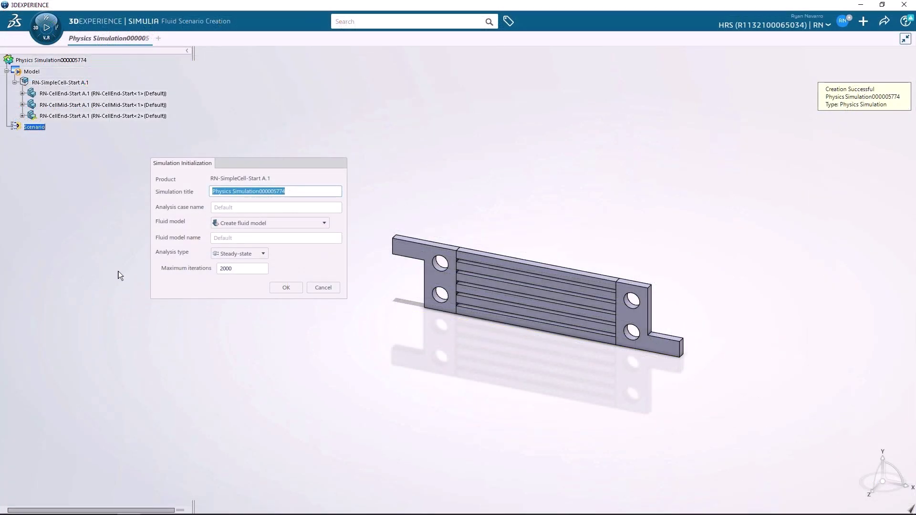
{"action": "type", "text": "Simple Multi"}
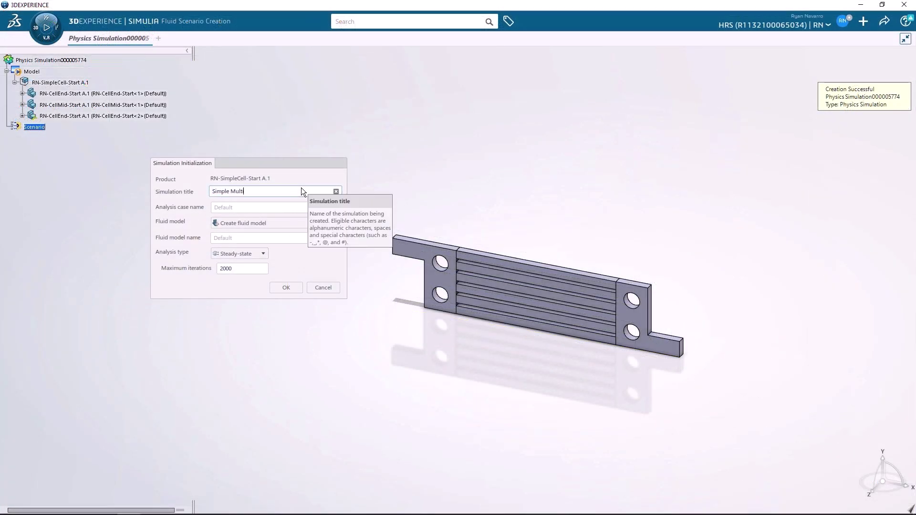
{"action": "type", "text": "species Example"}
{"action": "left_click", "coordinate": [274, 207]}
{"action": "type", "text": "Baseline"}
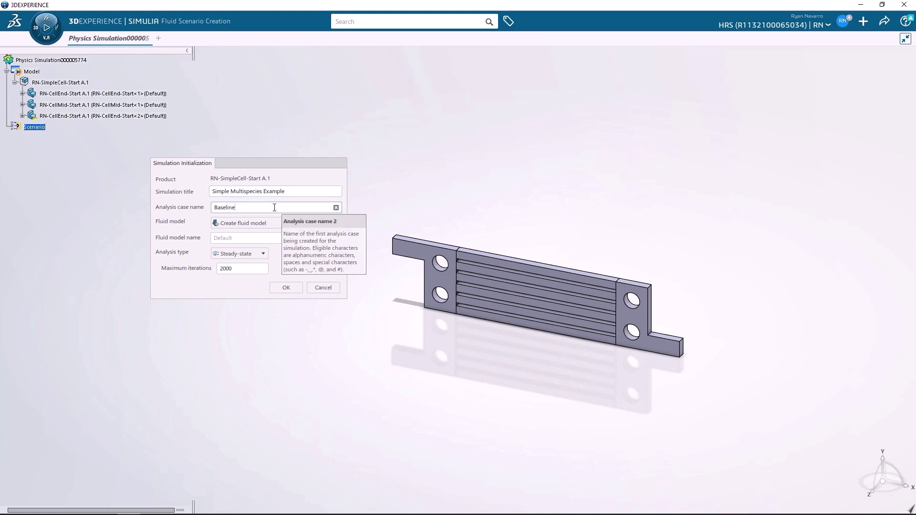
{"action": "key", "text": "Tab"}
{"action": "type", "text": "Baseline"}
{"action": "left_click", "coordinate": [240, 268]}
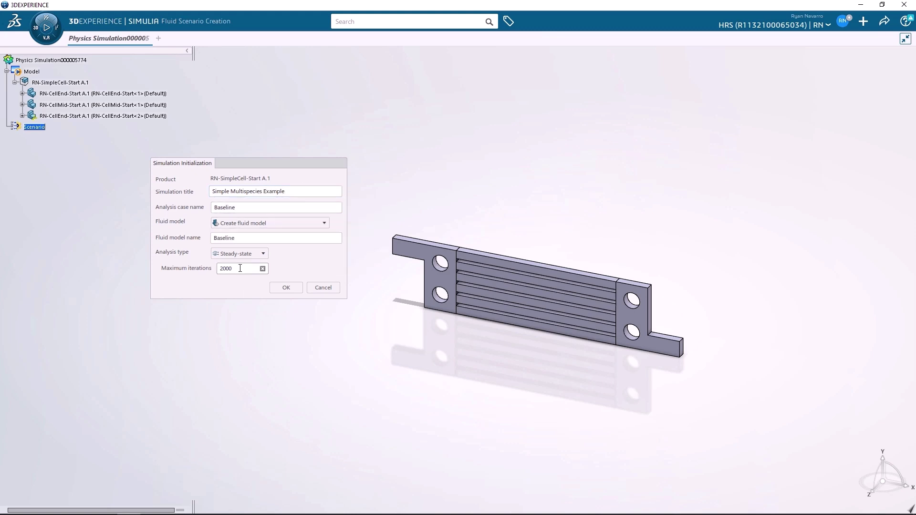
{"action": "double_click", "coordinate": [240, 268]}
{"action": "type", "text": "500"}
{"action": "left_click", "coordinate": [287, 288]}
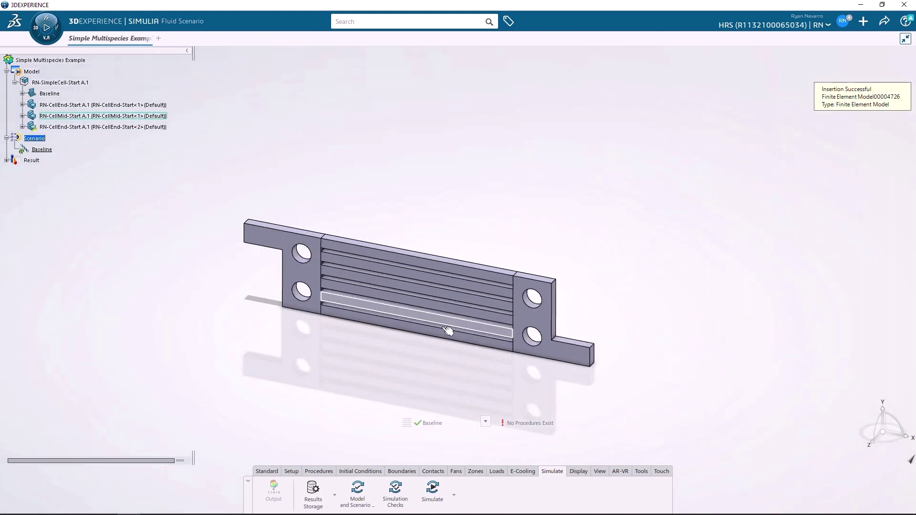
Step: Bring up the simulation Assistant from the Standard commands and go to its Model step
{"action": "left_click", "coordinate": [289, 472]}
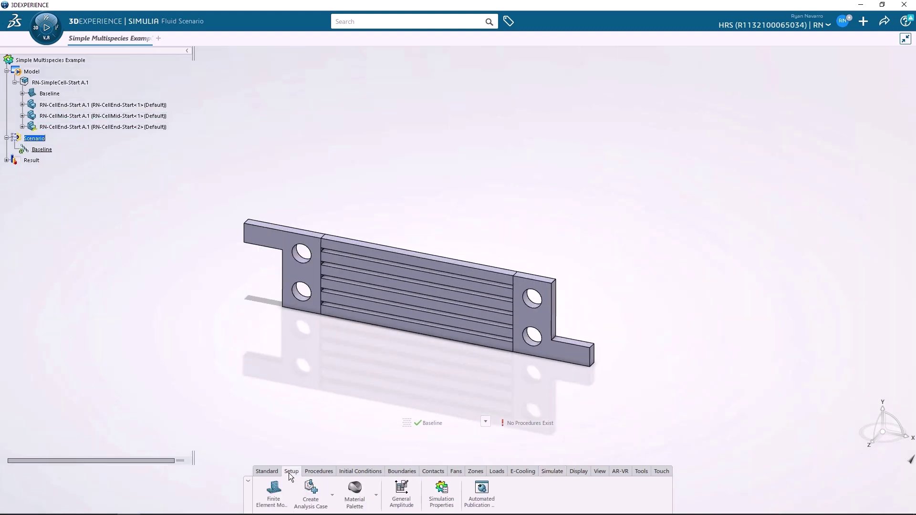
{"action": "left_click", "coordinate": [275, 474]}
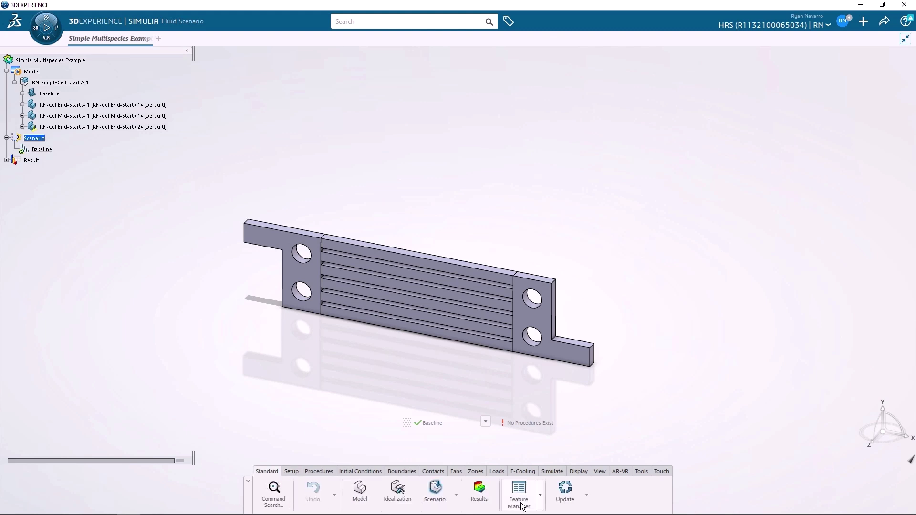
{"action": "left_click", "coordinate": [541, 495]}
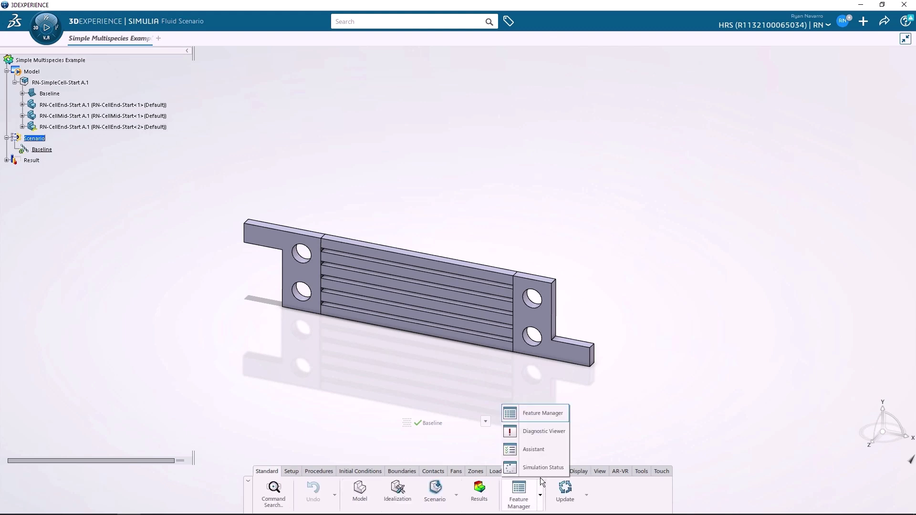
{"action": "left_click", "coordinate": [540, 450]}
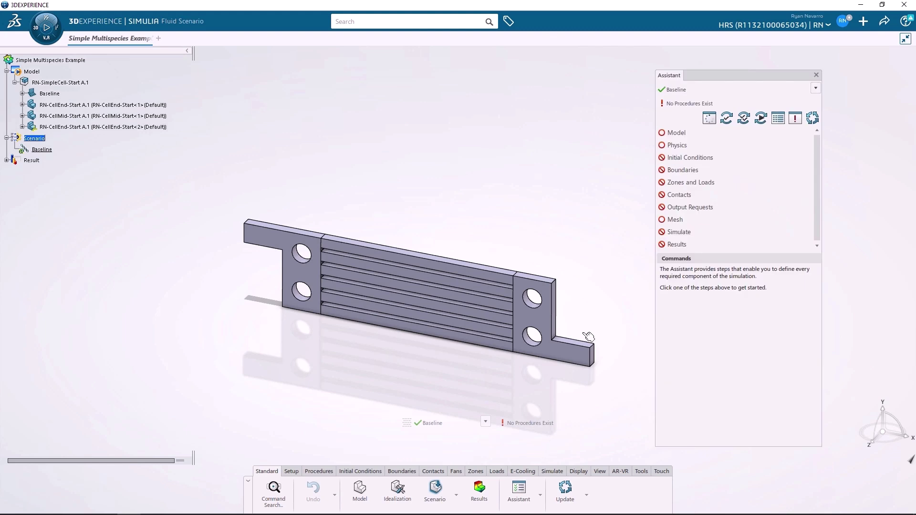
{"action": "left_click", "coordinate": [674, 134]}
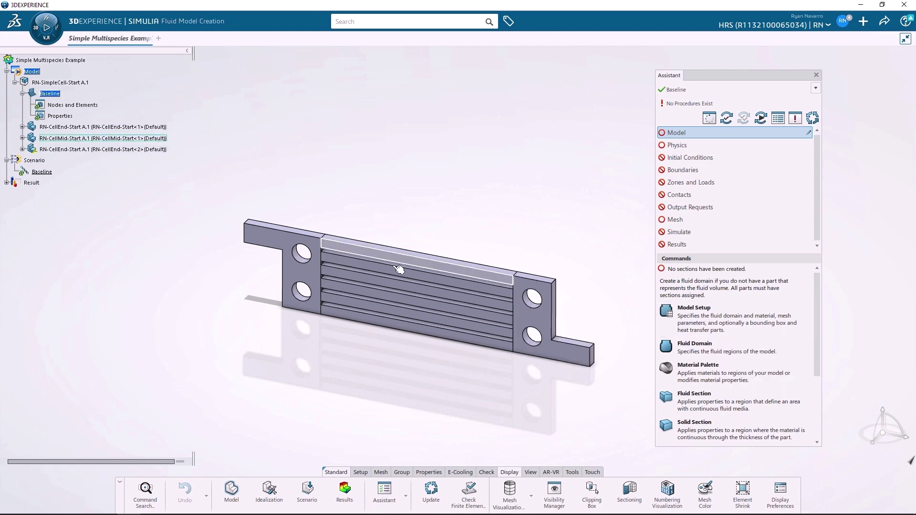
Step: Start a fluid domain defined by Use part geometry and add a new part
{"action": "left_click", "coordinate": [699, 348]}
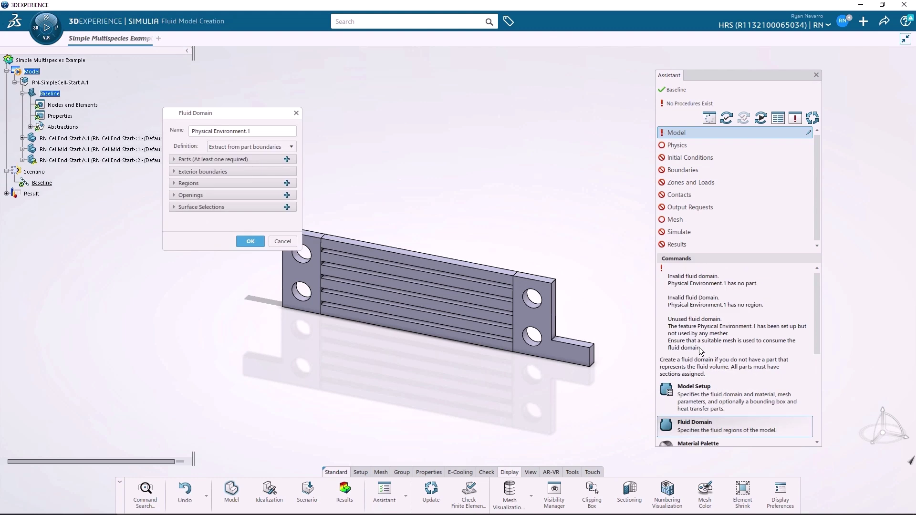
{"action": "left_click", "coordinate": [280, 150]}
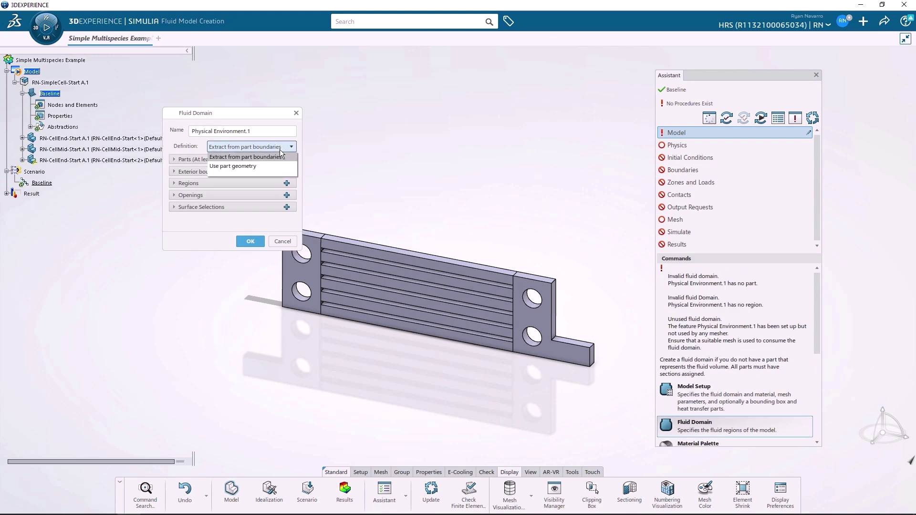
{"action": "left_click", "coordinate": [247, 166]}
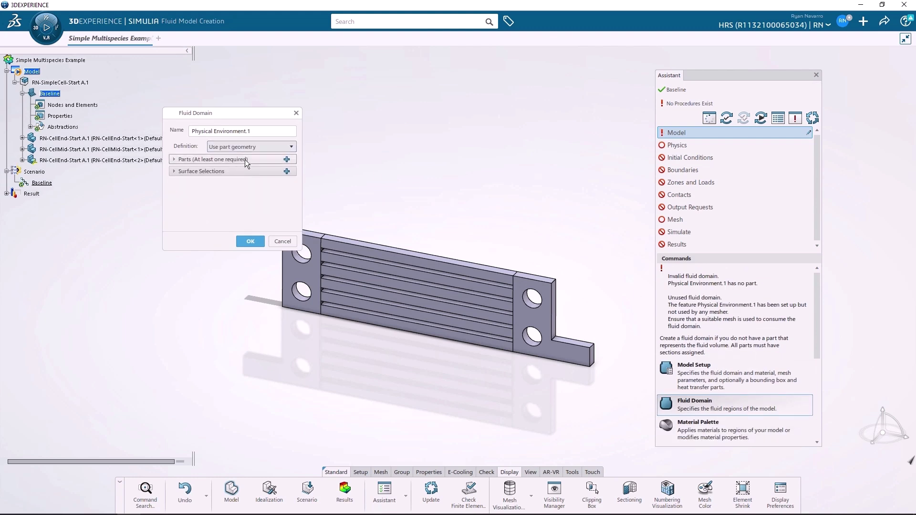
{"action": "left_click", "coordinate": [173, 161]}
{"action": "left_click", "coordinate": [286, 159]}
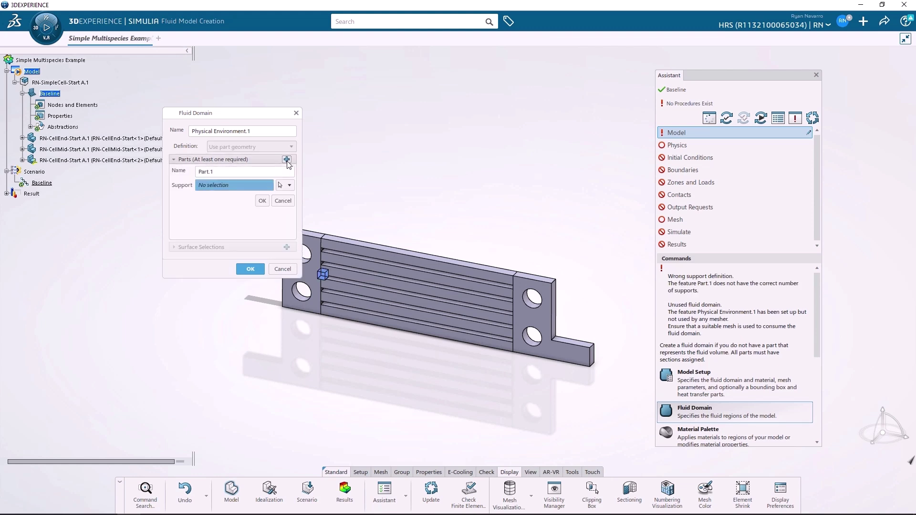
Step: Assign both end plates, the finned plate and its fins as Part.1's 8 supports, and create the domain
{"action": "left_click", "coordinate": [316, 245]}
{"action": "left_click", "coordinate": [354, 256]}
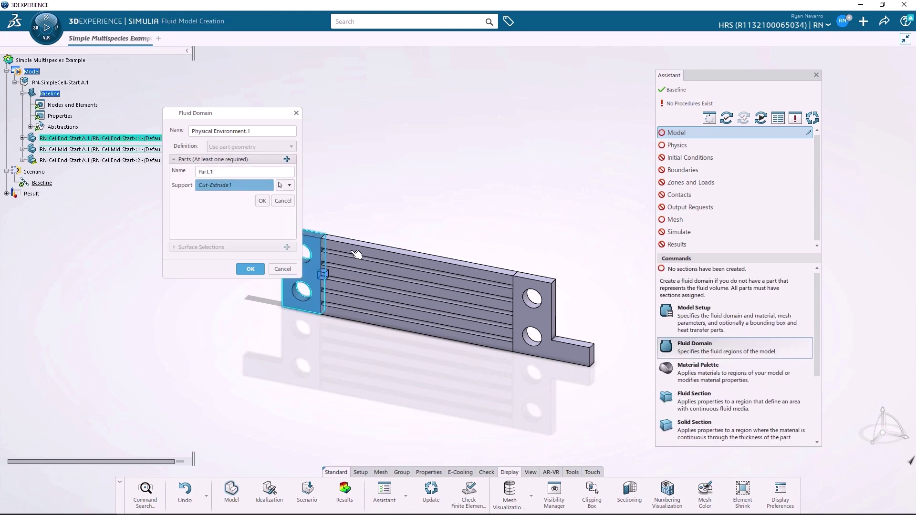
{"action": "left_click", "coordinate": [359, 264]}
{"action": "left_click", "coordinate": [360, 280]}
{"action": "left_click", "coordinate": [362, 293]}
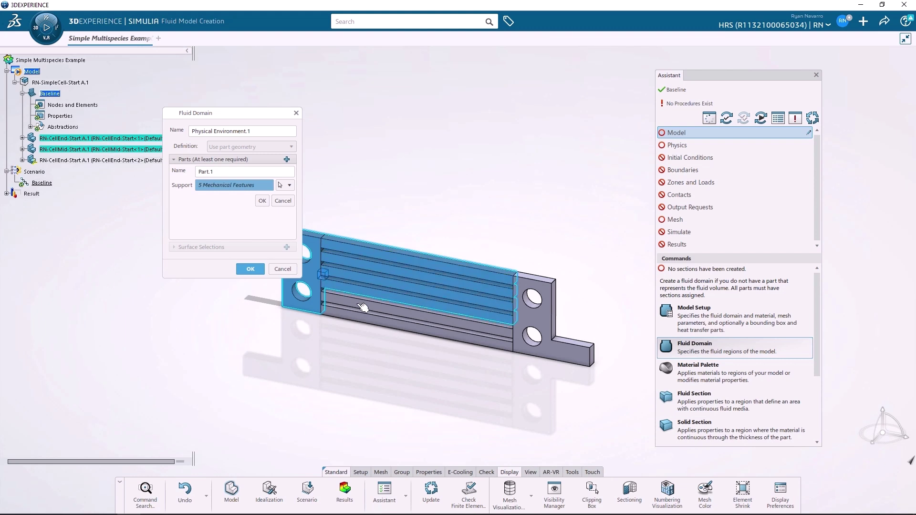
{"action": "left_click", "coordinate": [363, 307]}
{"action": "left_click", "coordinate": [365, 319]}
{"action": "left_click", "coordinate": [549, 334]}
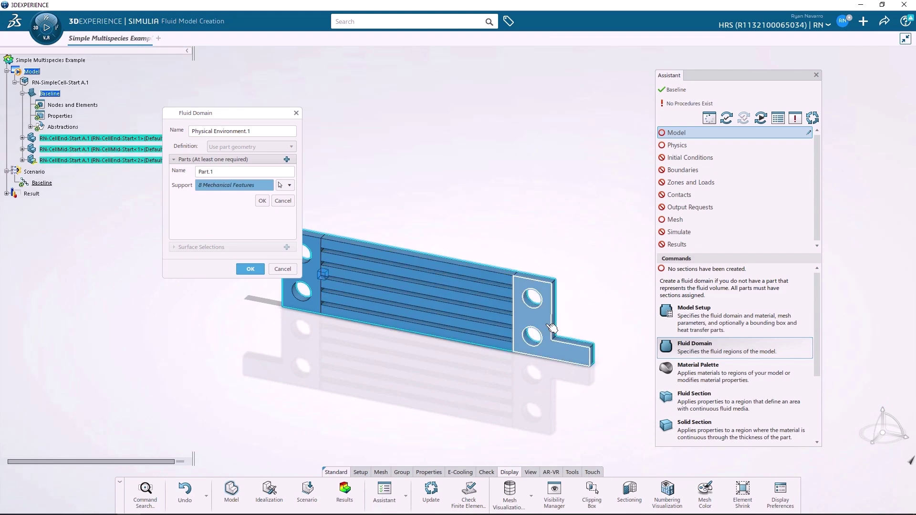
{"action": "left_click", "coordinate": [261, 201]}
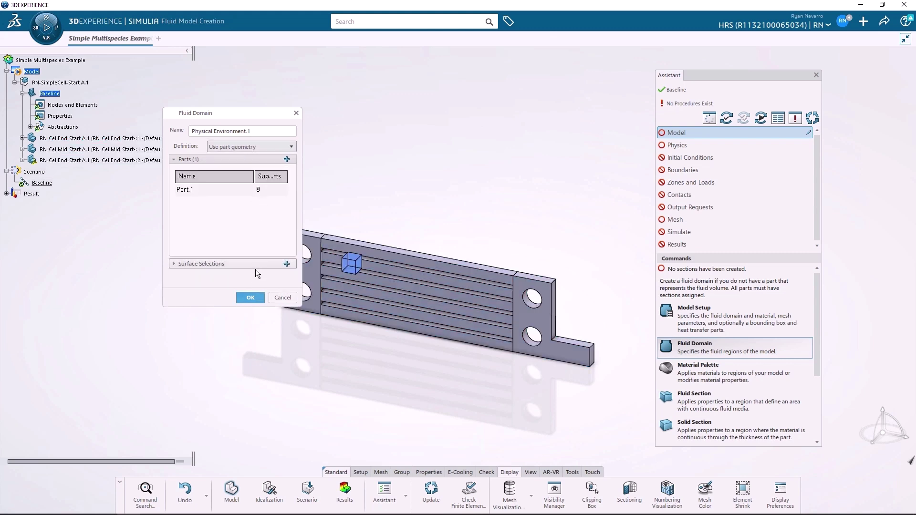
{"action": "left_click", "coordinate": [254, 298]}
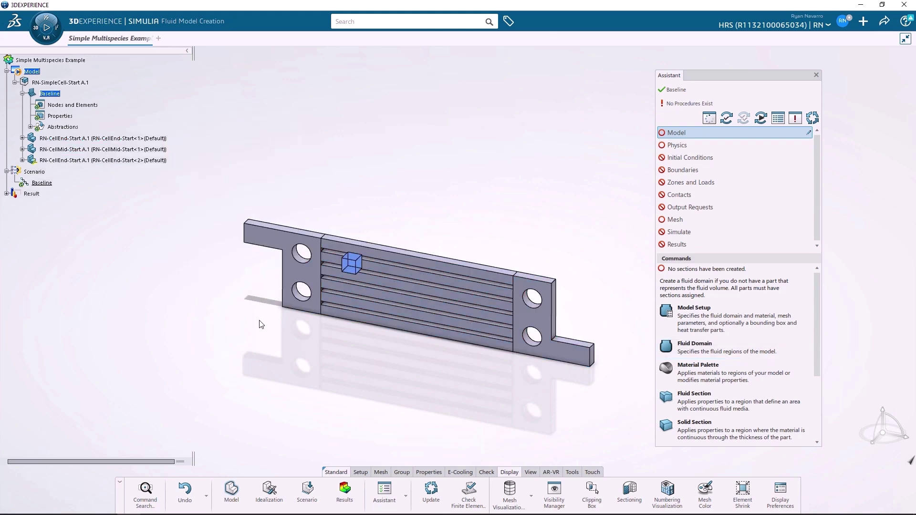
Step: Expand Abstractions, Physical Environment.1 and Fluid Cavities.1 to show Shrink Wrap Region.1
{"action": "left_click", "coordinate": [30, 127]}
{"action": "left_click", "coordinate": [38, 138]}
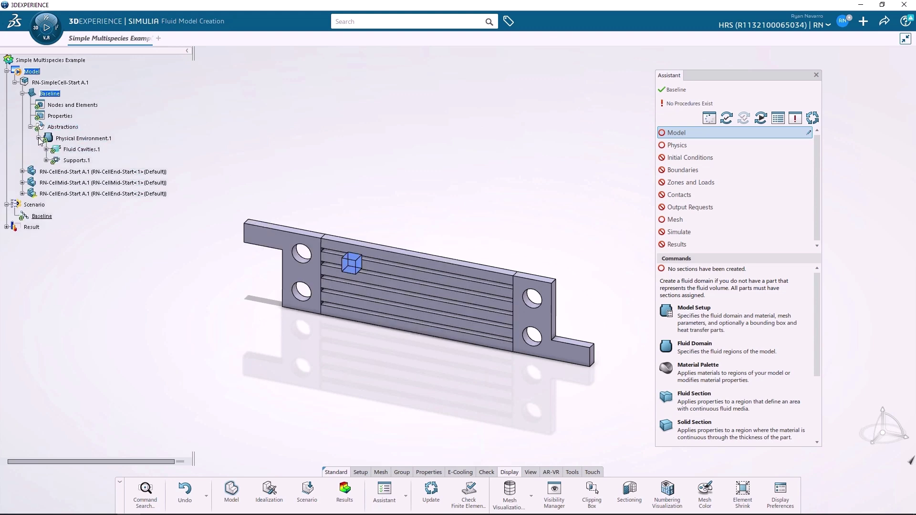
{"action": "left_click", "coordinate": [46, 149]}
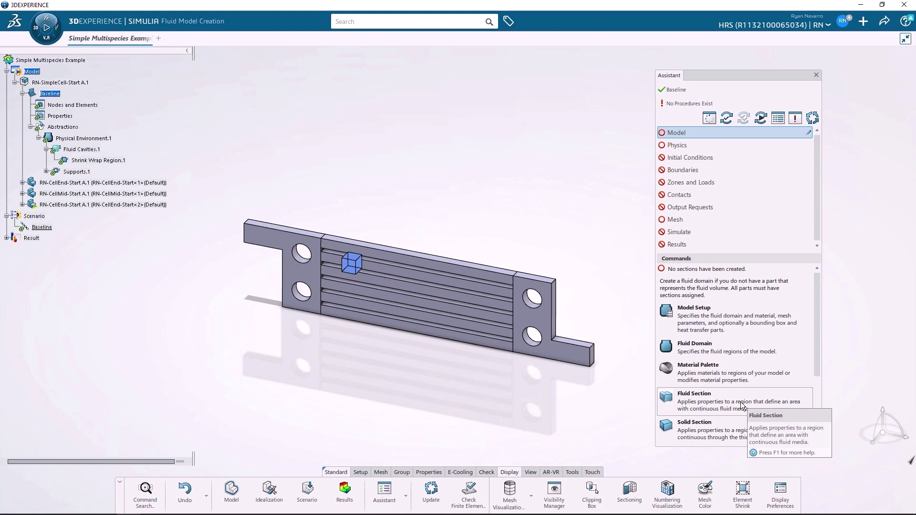
{"action": "scroll", "coordinate": [741, 405], "scroll_direction": "down", "scroll_amount": 4}
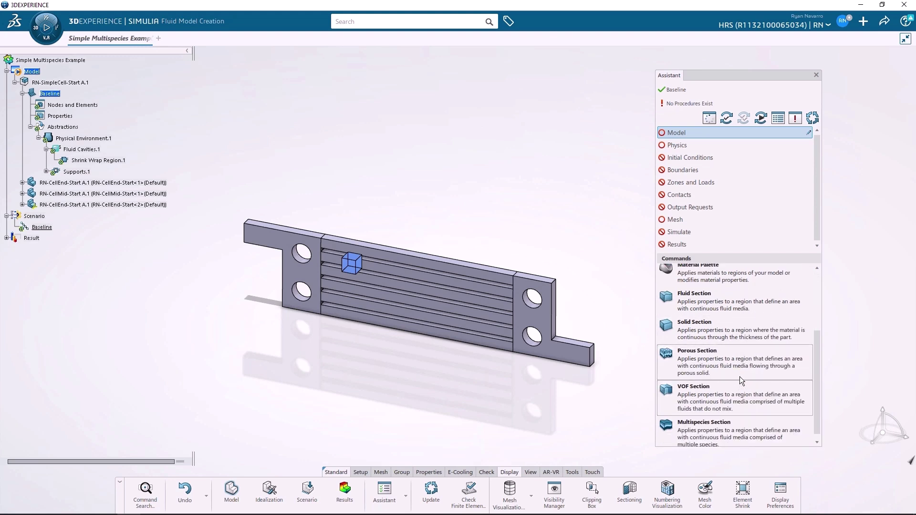
Step: Begin Multispecies Section.1 with Shrink Wrap Region.1 as its support
{"action": "left_click", "coordinate": [720, 423]}
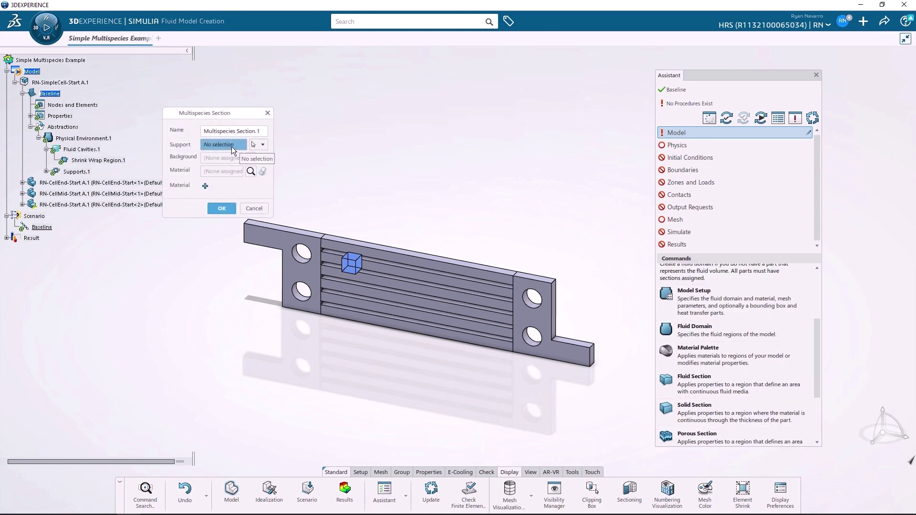
{"action": "left_click", "coordinate": [93, 161]}
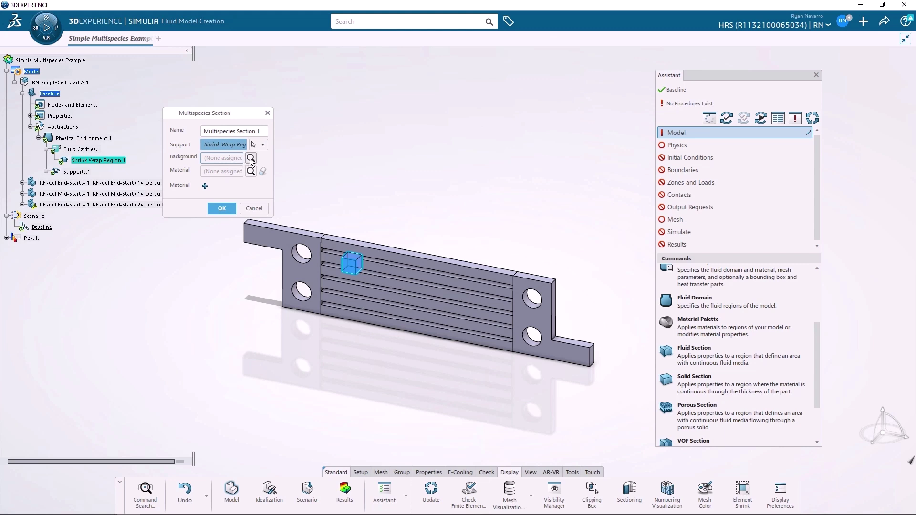
Step: Set the section background material to with diffusivity-ImportedAsNewNitrogen
{"action": "left_click", "coordinate": [251, 158]}
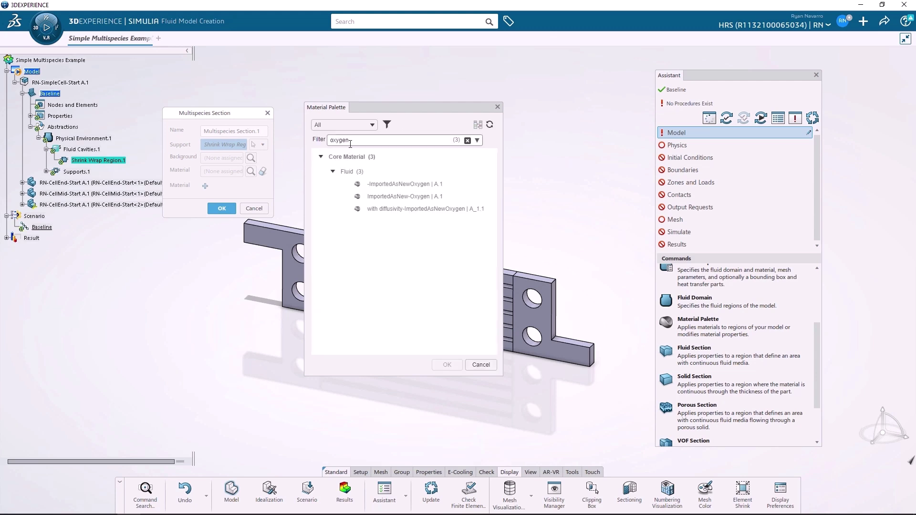
{"action": "double_click", "coordinate": [345, 142]}
{"action": "type", "text": "nitrogen"}
{"action": "double_click", "coordinate": [401, 209]}
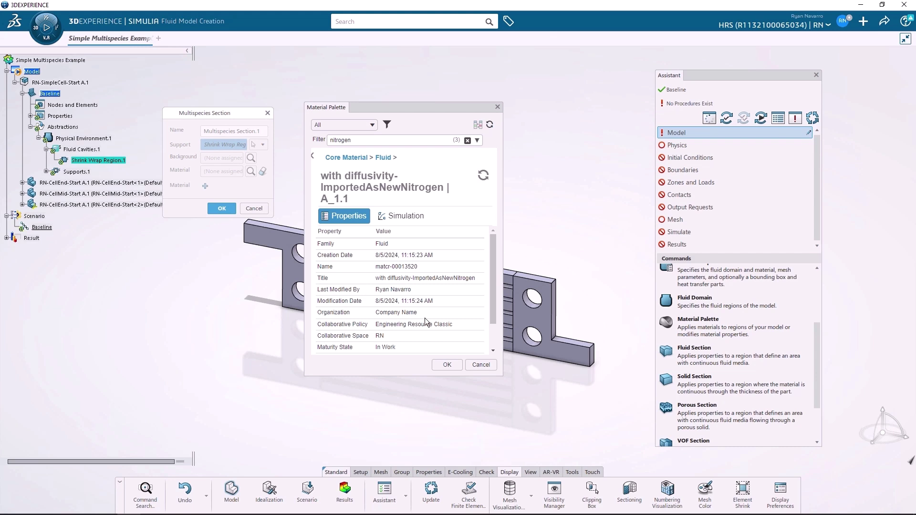
{"action": "left_click", "coordinate": [447, 365]}
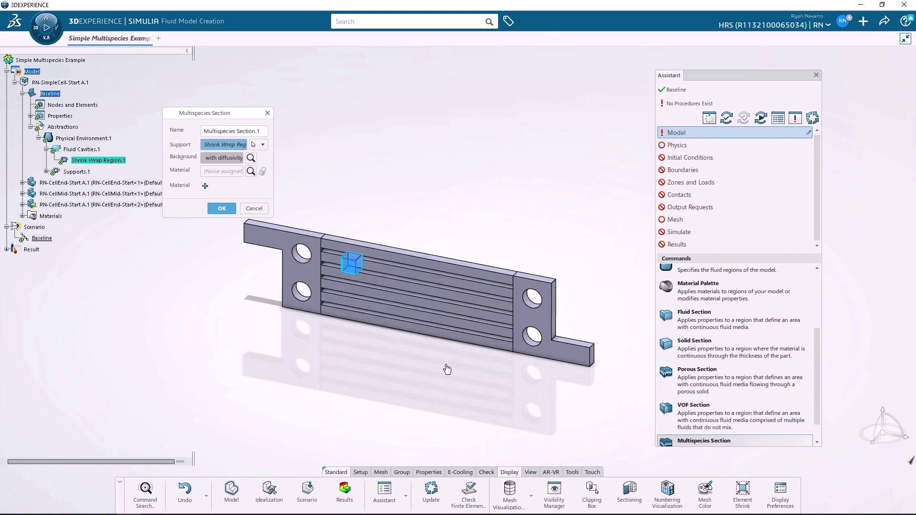
Step: Set the species material to with diffusivity-ImportedAsNewOxygen and create the section
{"action": "left_click", "coordinate": [251, 172]}
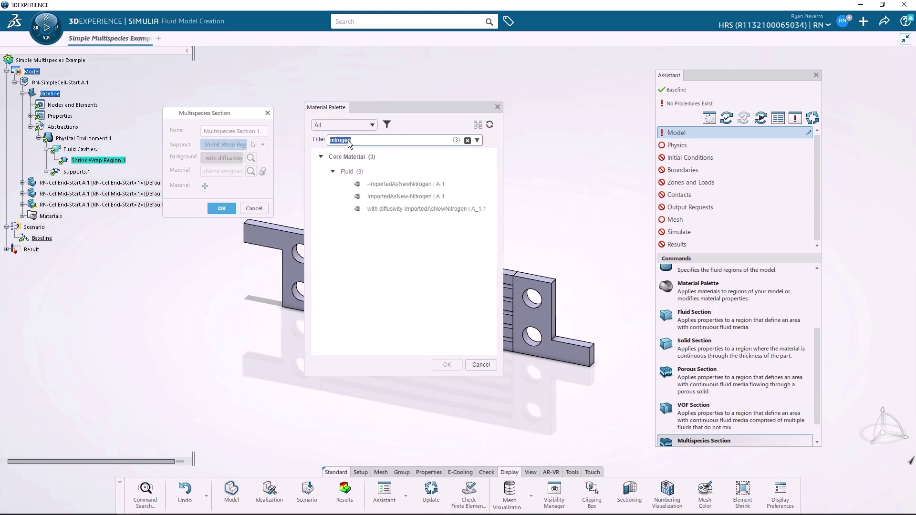
{"action": "left_click", "coordinate": [348, 140]}
{"action": "type", "text": "oxygen"}
{"action": "key", "text": "Return"}
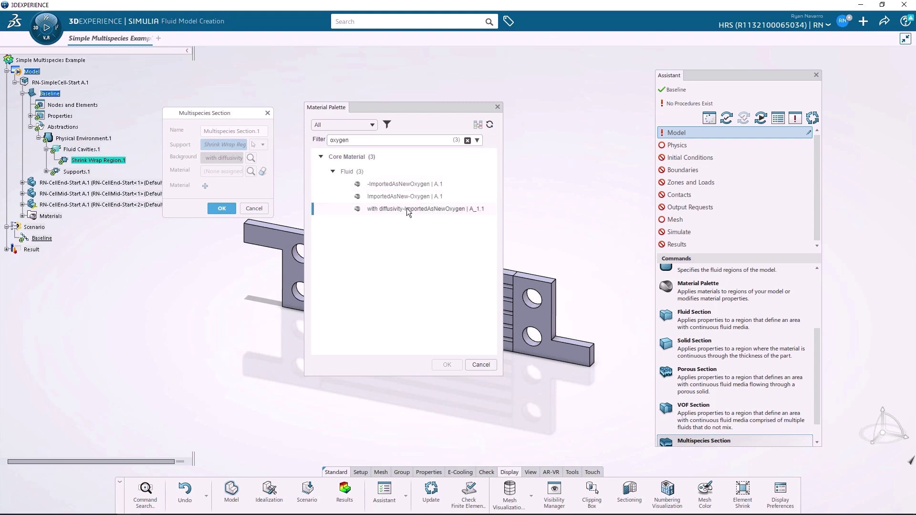
{"action": "left_click", "coordinate": [407, 208]}
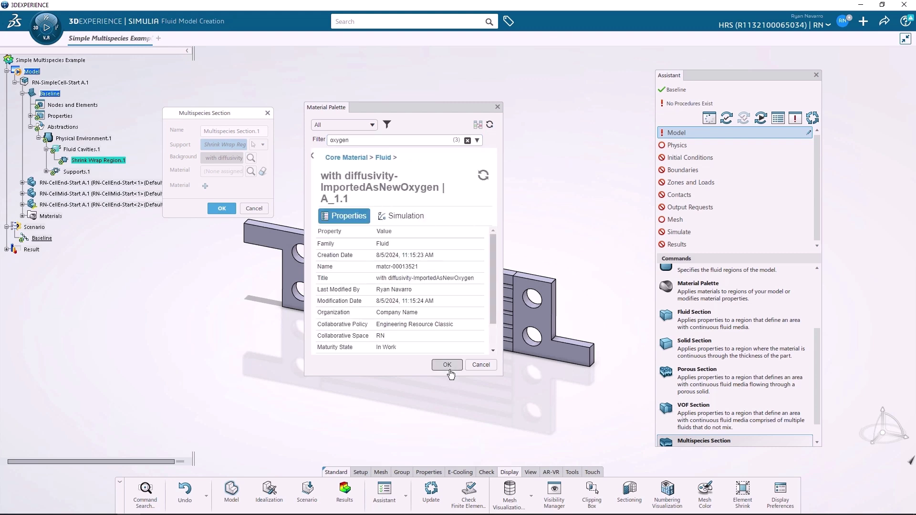
{"action": "left_click", "coordinate": [447, 364]}
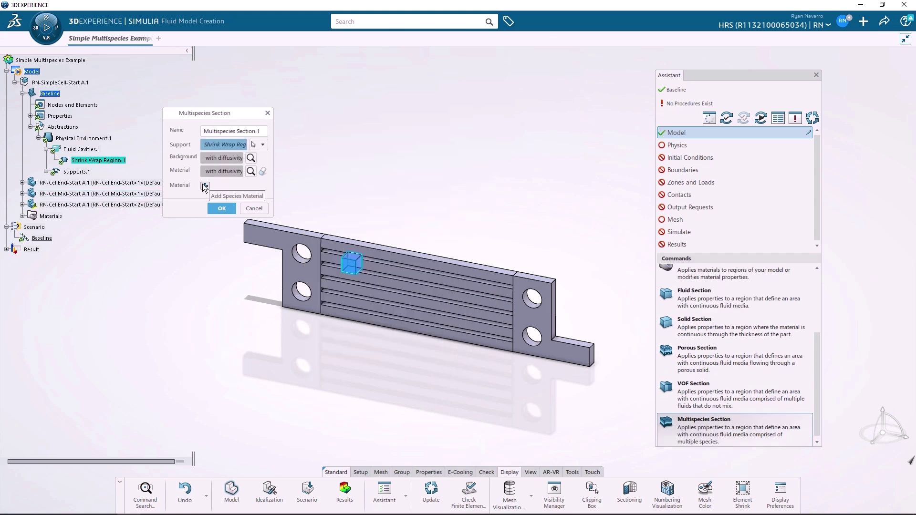
{"action": "left_click", "coordinate": [221, 208]}
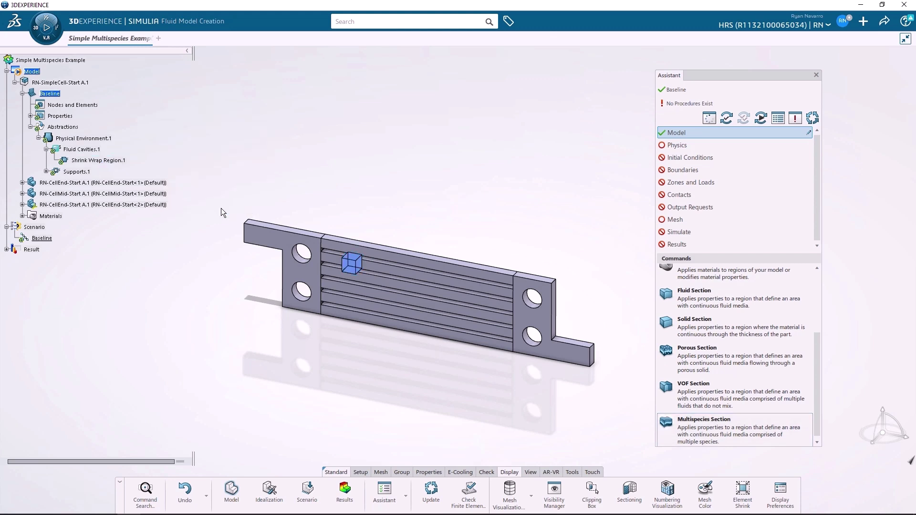
Step: Review the nitrogen simulation domain's Diffusivity and ideal-gas equation-of-state settings, then close the definition
{"action": "left_click", "coordinate": [22, 216]}
{"action": "left_click", "coordinate": [30, 227]}
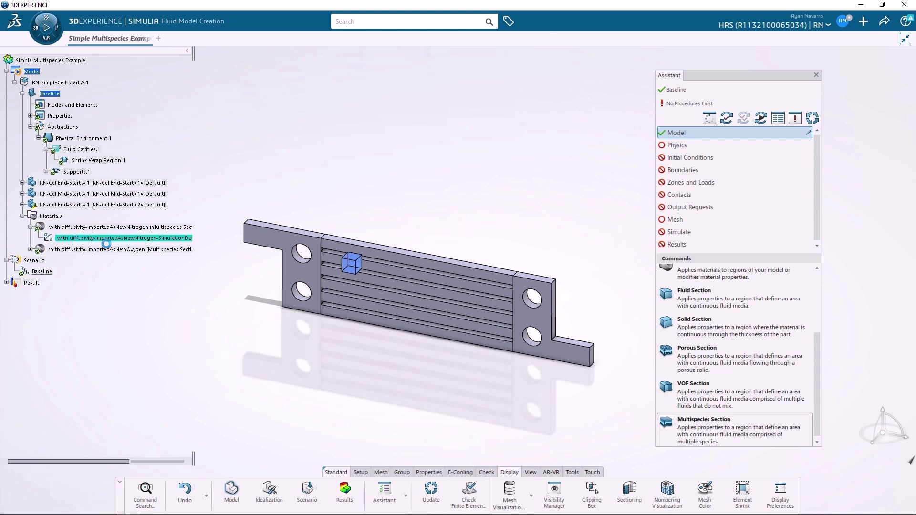
{"action": "double_click", "coordinate": [103, 241]}
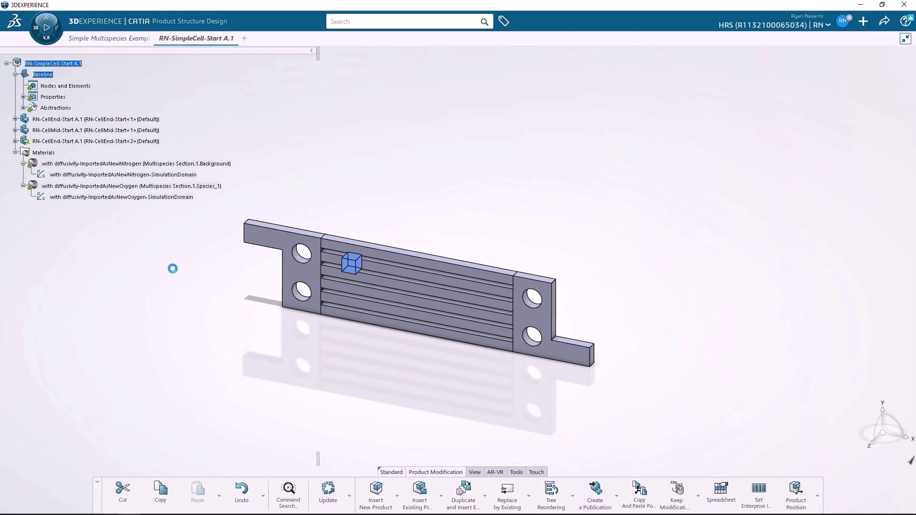
{"action": "double_click", "coordinate": [109, 176]}
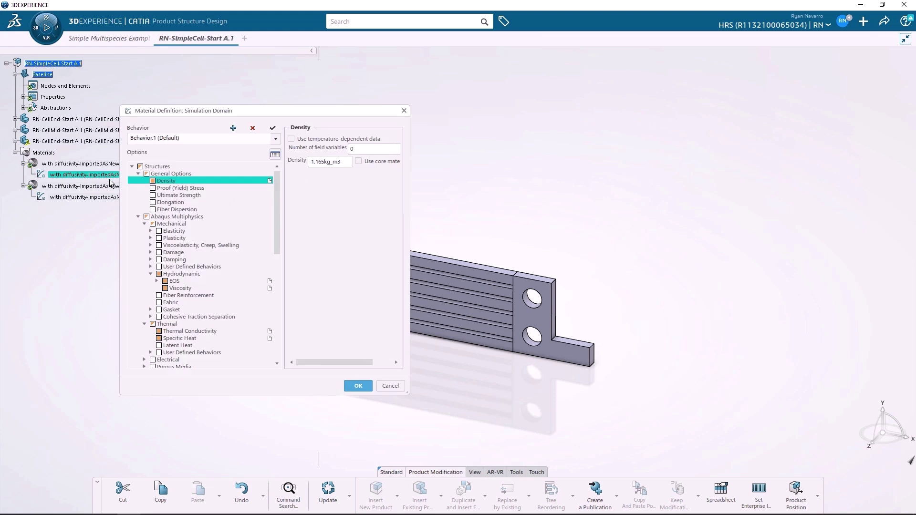
{"action": "scroll", "coordinate": [196, 268], "scroll_direction": "down", "scroll_amount": 5}
{"action": "scroll", "coordinate": [196, 270], "scroll_direction": "down", "scroll_amount": 6}
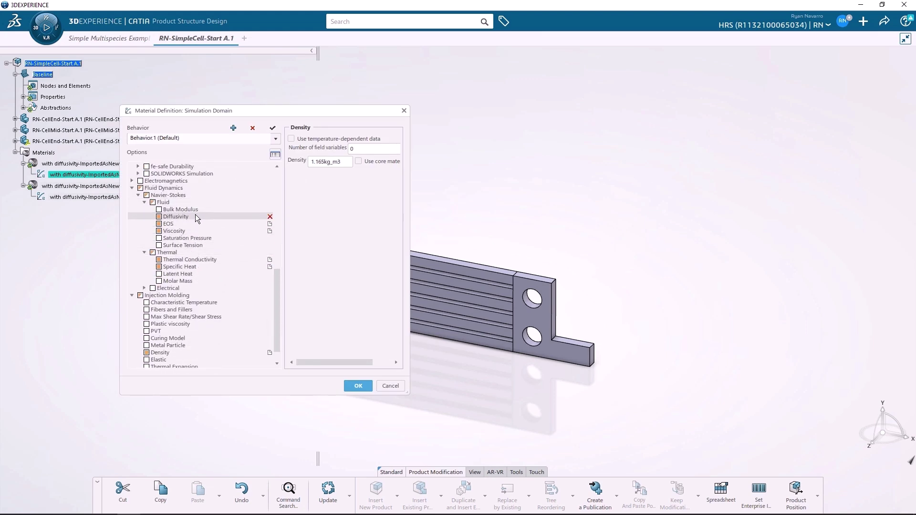
{"action": "left_click", "coordinate": [191, 216]}
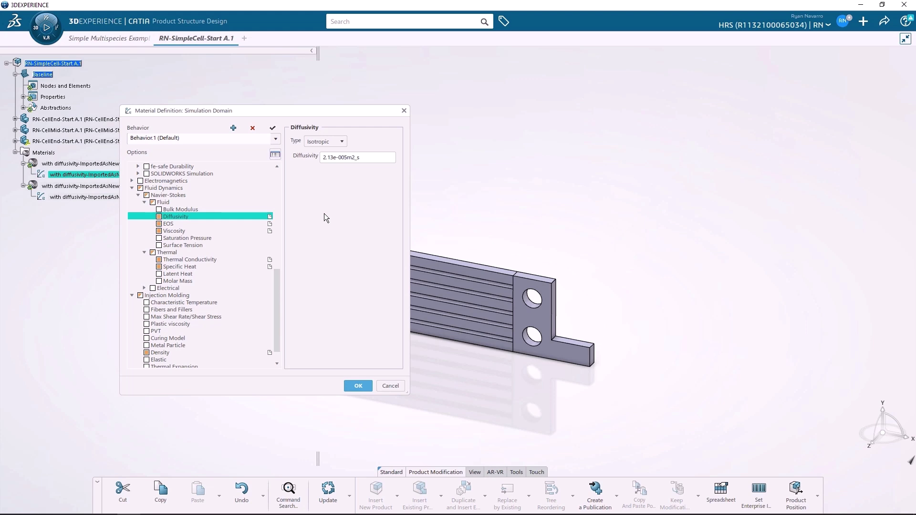
{"action": "left_click", "coordinate": [172, 224]}
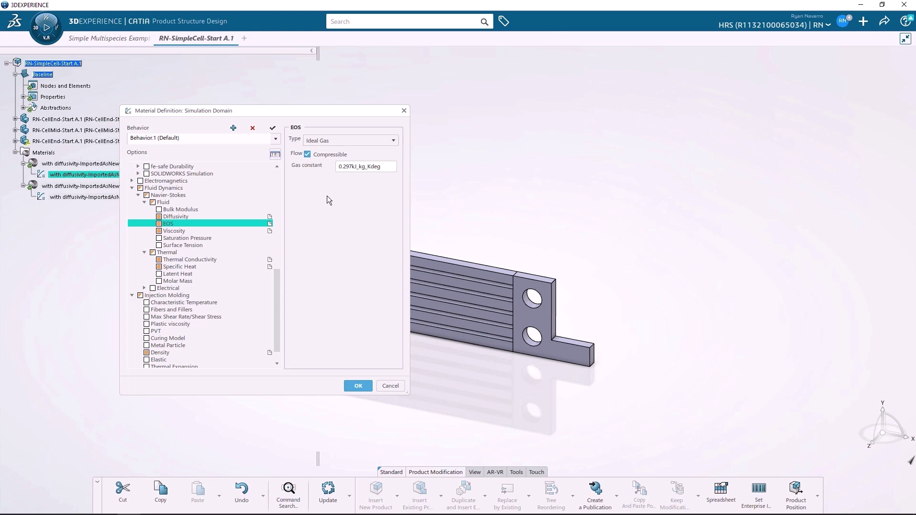
{"action": "left_click", "coordinate": [391, 387]}
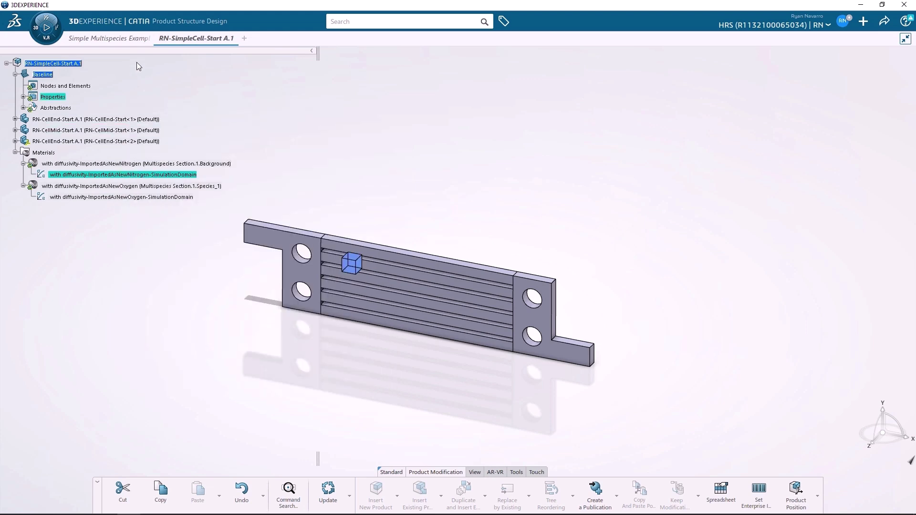
Step: Create Fluid Physics.1 on Simple Multispecies Example with multispecies model Active and compressible flow enabled
{"action": "left_click", "coordinate": [117, 42]}
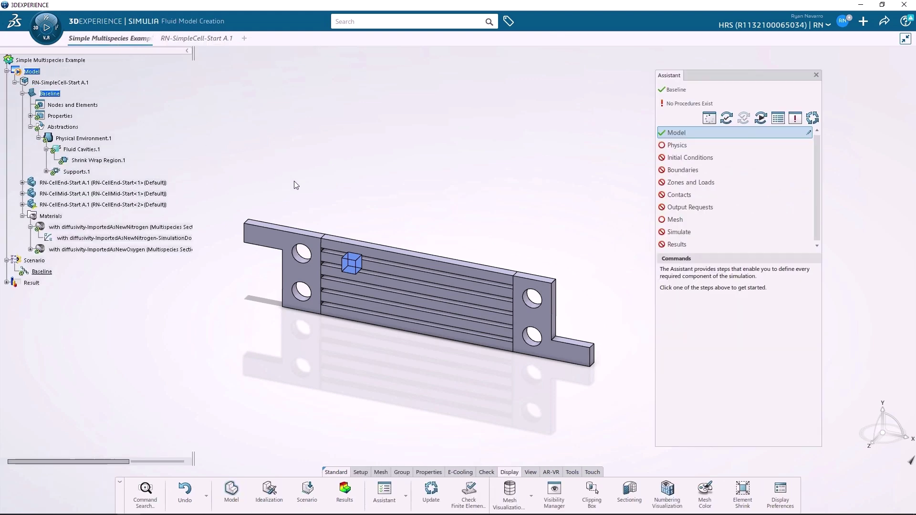
{"action": "left_click", "coordinate": [681, 146]}
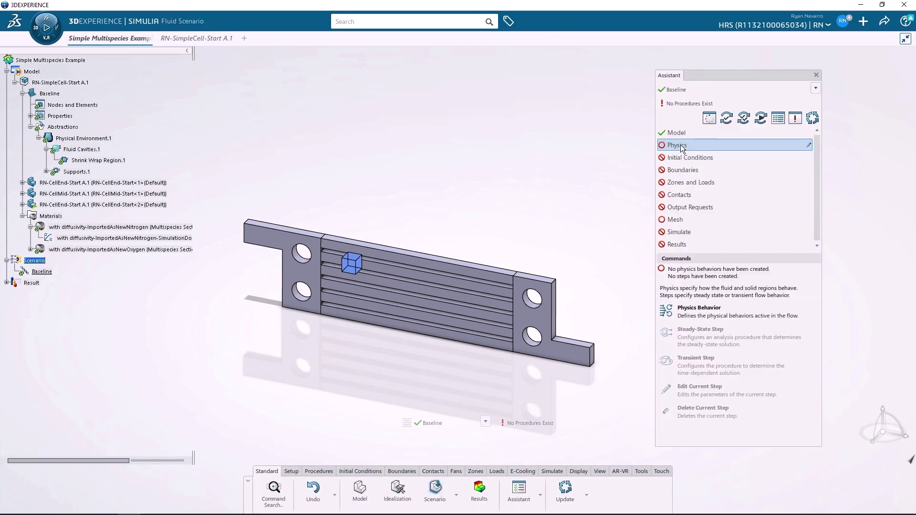
{"action": "left_click", "coordinate": [714, 309]}
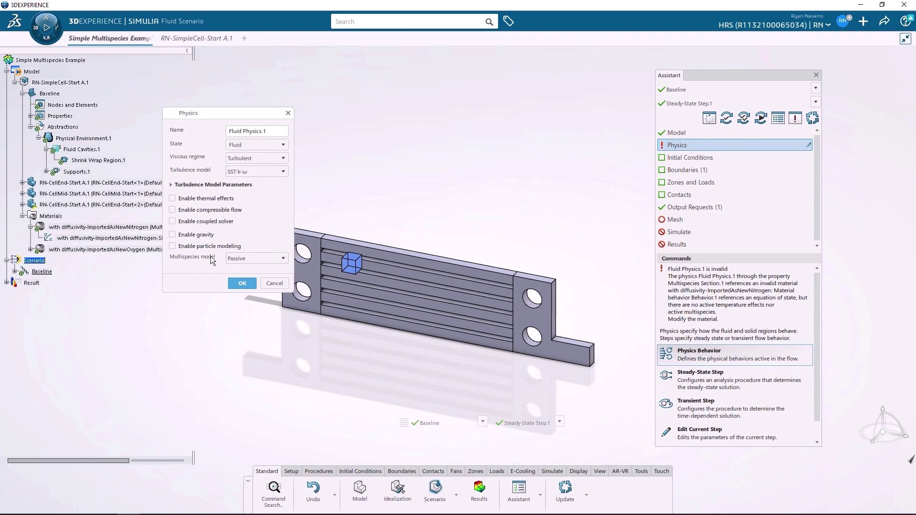
{"action": "left_click", "coordinate": [255, 263]}
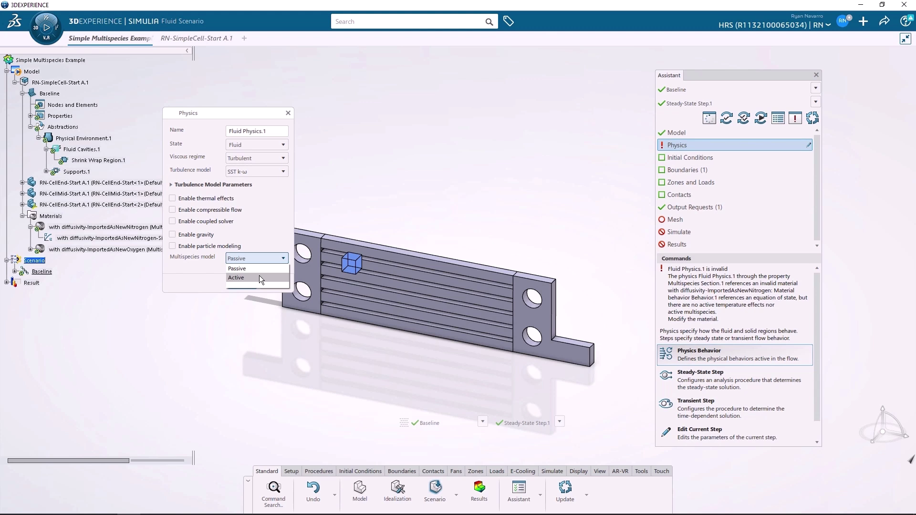
{"action": "left_click", "coordinate": [260, 275]}
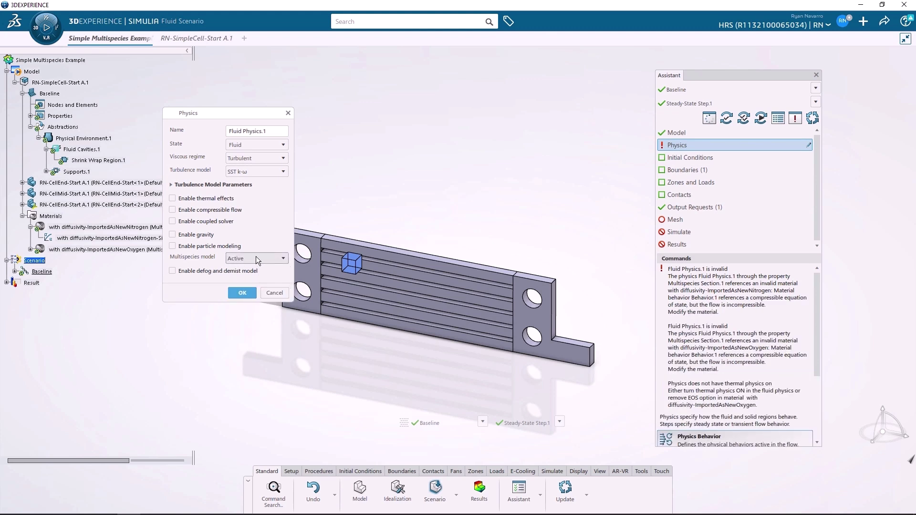
{"action": "left_click", "coordinate": [199, 213]}
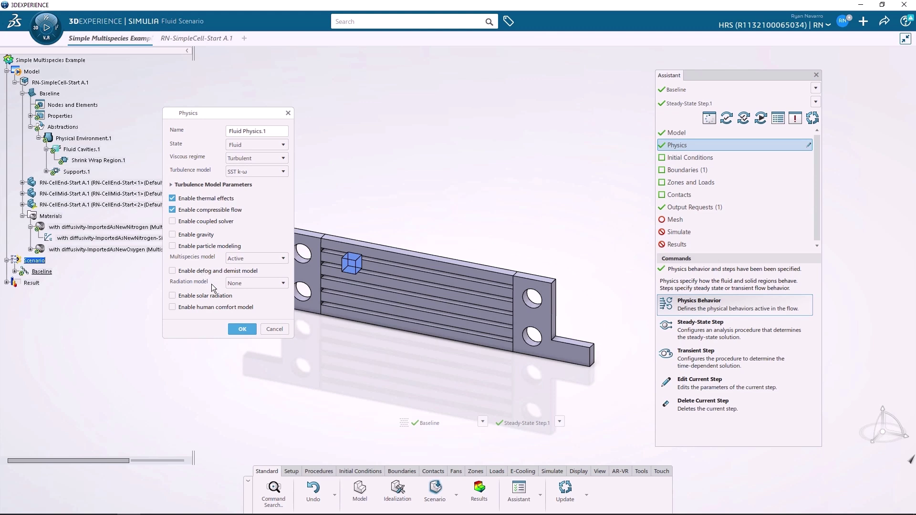
{"action": "left_click", "coordinate": [243, 329]}
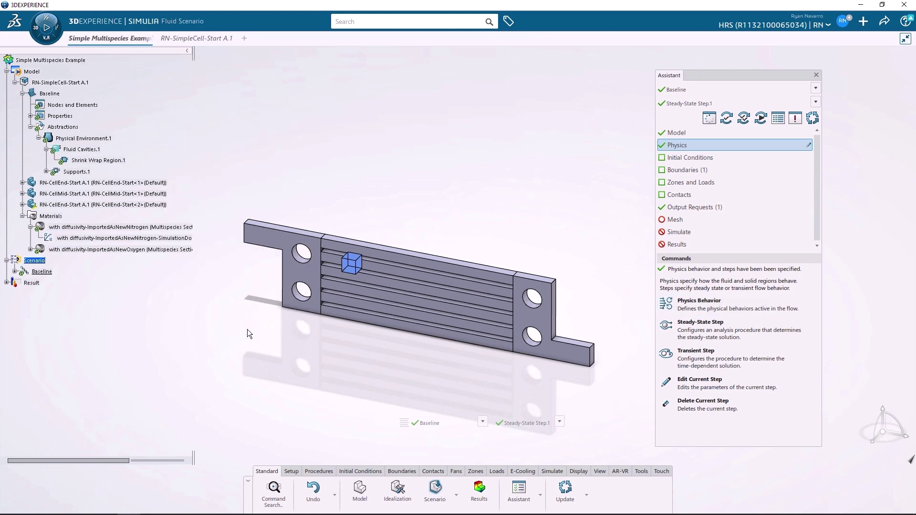
Step: Start a mass flow inlet on the plate's left end face
{"action": "left_click", "coordinate": [724, 170]}
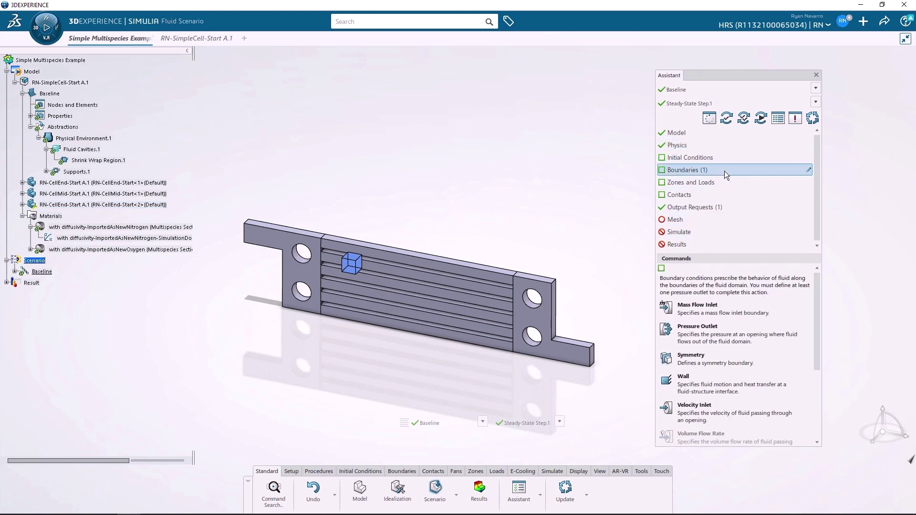
{"action": "left_click", "coordinate": [702, 308]}
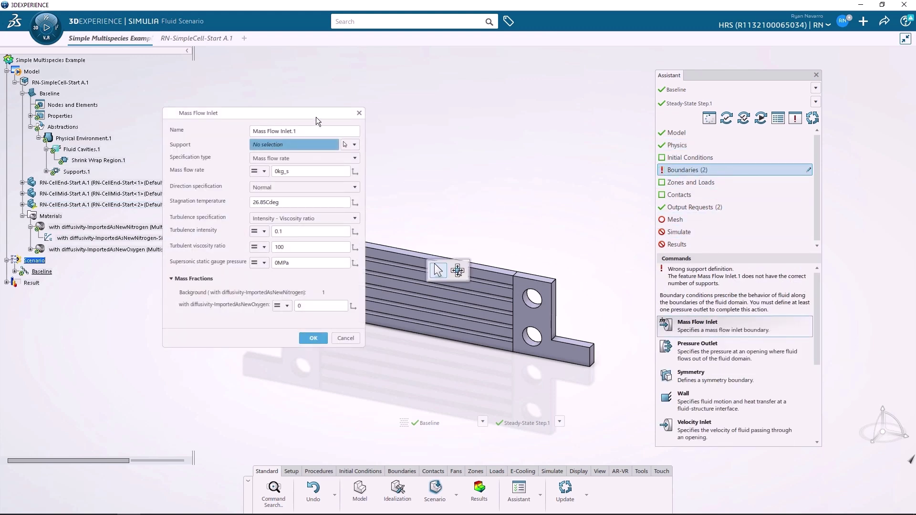
{"action": "left_click_drag", "start_coordinate": [316, 116], "coordinate": [191, 120]}
{"action": "middle_click_drag", "start_coordinate": [300, 237], "coordinate": [305, 323]}
{"action": "left_click", "coordinate": [281, 318]}
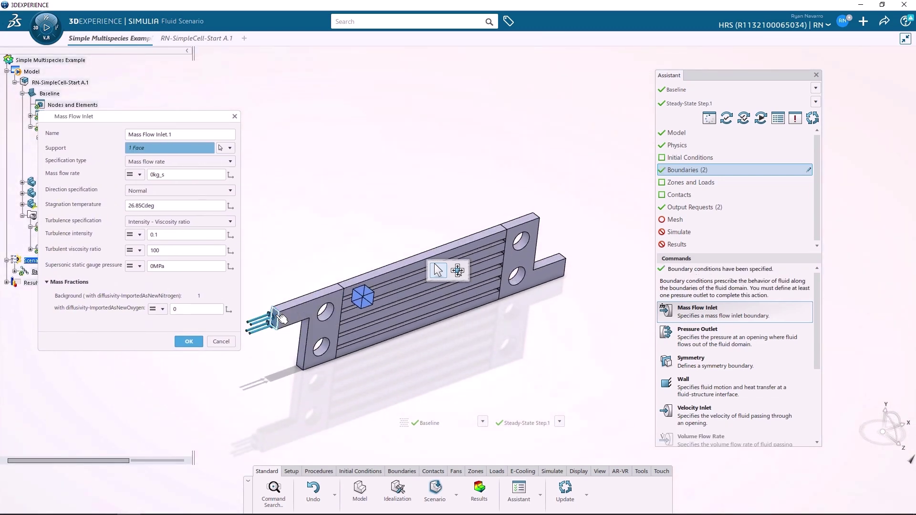
Step: Set the inlet mass flow rate to 5e-5 kg_s and edit the oxygen mass fraction
{"action": "left_click", "coordinate": [168, 175]}
{"action": "double_click", "coordinate": [171, 175]}
{"action": "type", "text": "5e-5"}
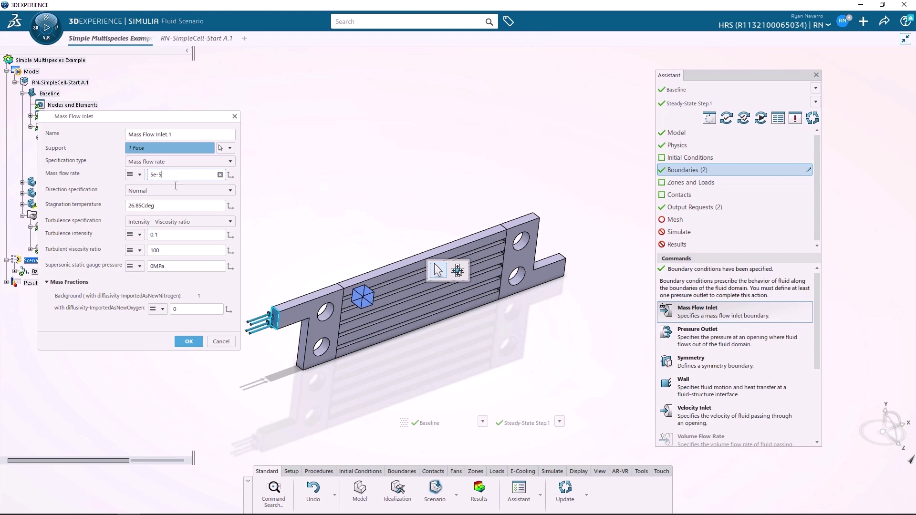
{"action": "double_click", "coordinate": [194, 309]}
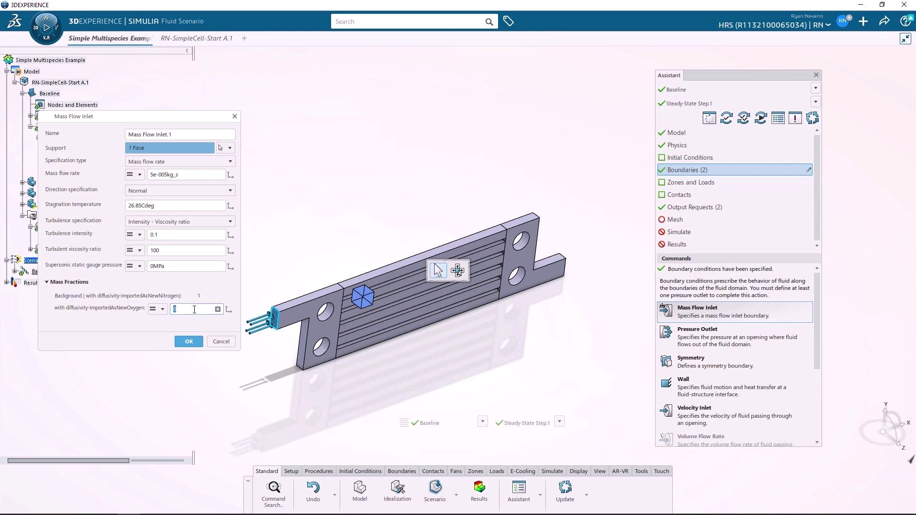
{"action": "type", "text": "0.23"}
{"action": "key", "text": "Return"}
{"action": "left_click", "coordinate": [202, 281]}
Step: Confirm the mass flow inlet and place a new pressure outlet on the plate's outlet end face
{"action": "left_click", "coordinate": [188, 342]}
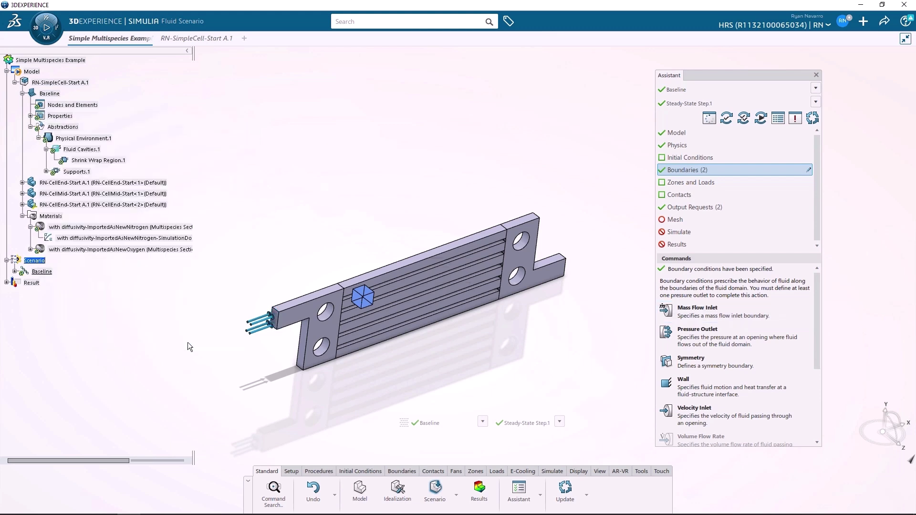
{"action": "left_click", "coordinate": [697, 333]}
{"action": "middle_click_drag", "start_coordinate": [548, 339], "coordinate": [548, 379]}
{"action": "left_click", "coordinate": [553, 386]}
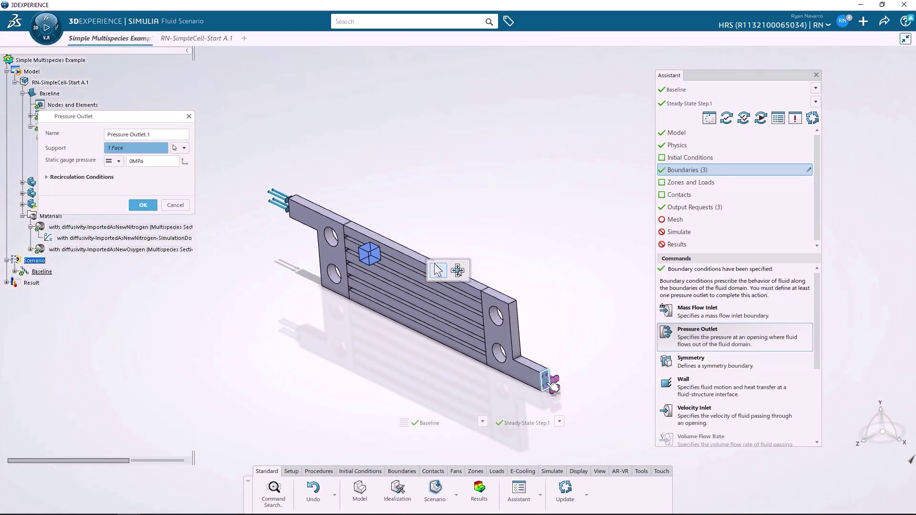
Step: Set the recirculating Oxygen mass fraction to 0.5 and confirm Pressure Outlet.1
{"action": "left_click", "coordinate": [82, 177]}
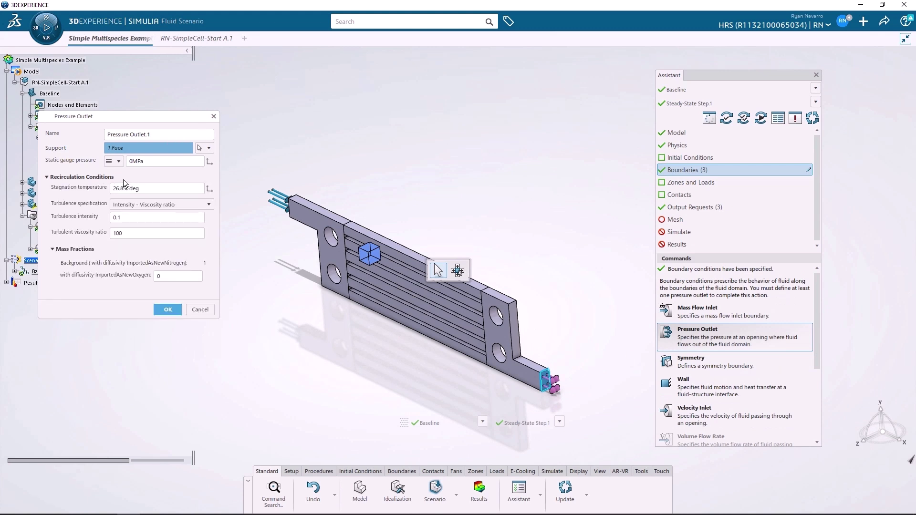
{"action": "left_click", "coordinate": [165, 278]}
{"action": "type", "text": ".5"}
{"action": "left_click", "coordinate": [175, 264]}
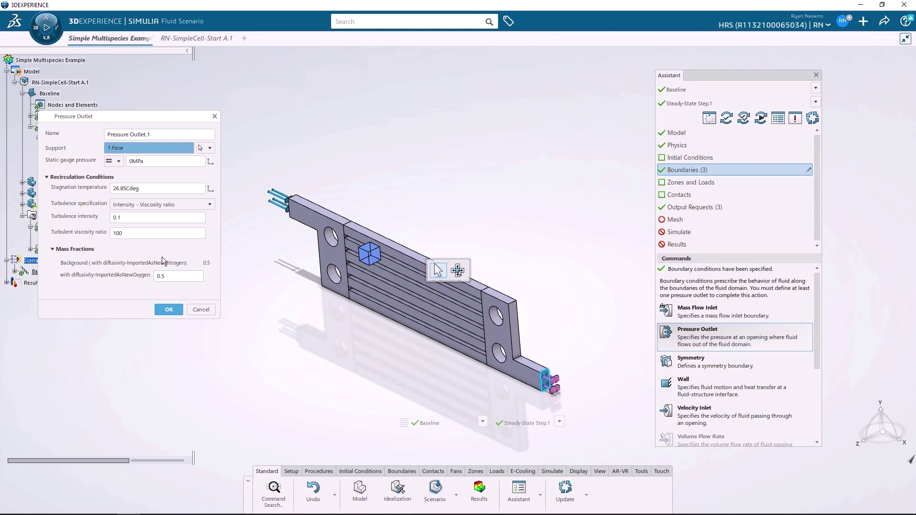
{"action": "left_click", "coordinate": [169, 310]}
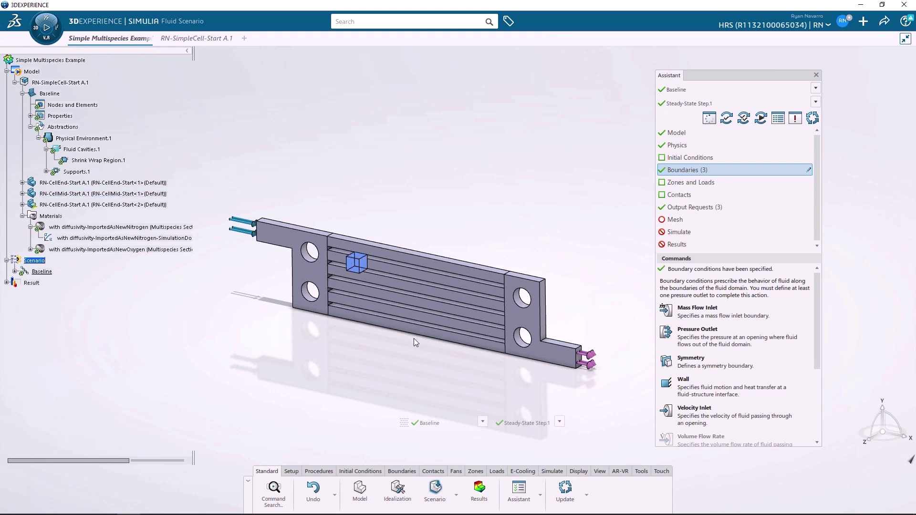
Step: Start a wall boundary with Oxygen set to Constant Mass Flux of -0.01 kg_m2_s
{"action": "left_click", "coordinate": [706, 396]}
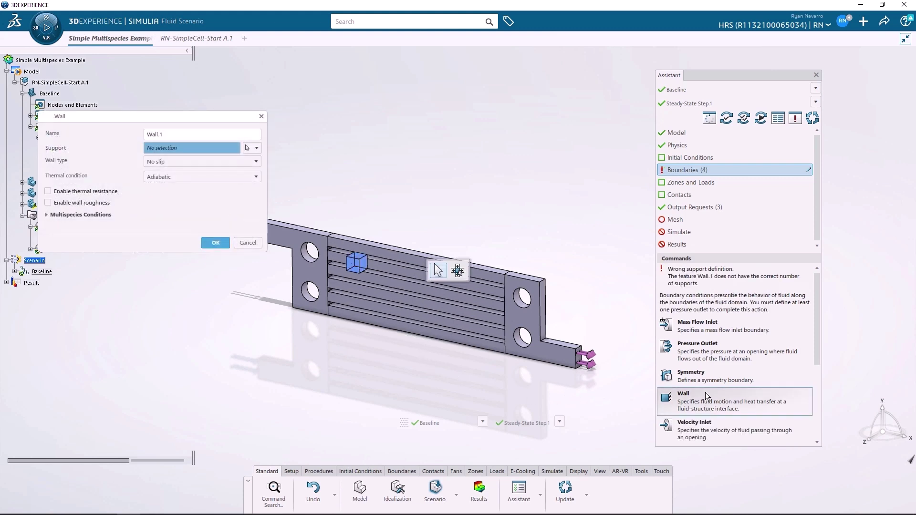
{"action": "left_click", "coordinate": [108, 215]}
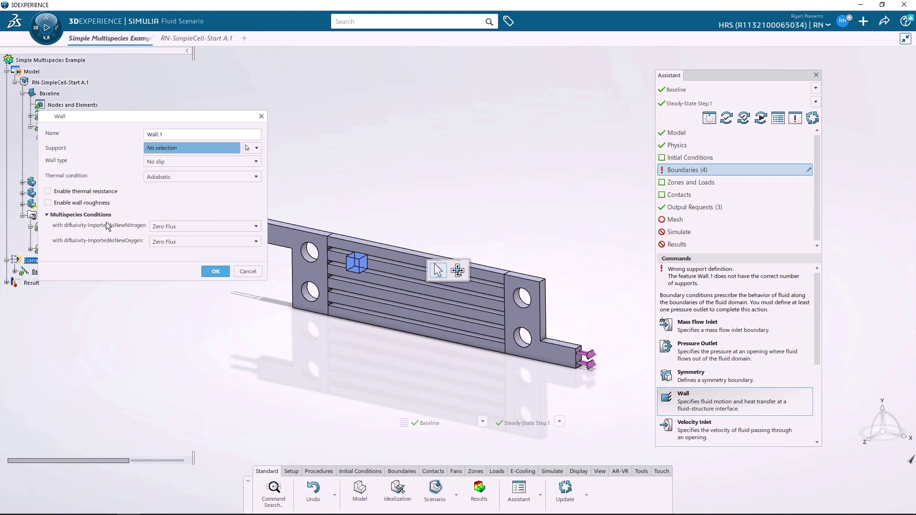
{"action": "left_click", "coordinate": [175, 243]}
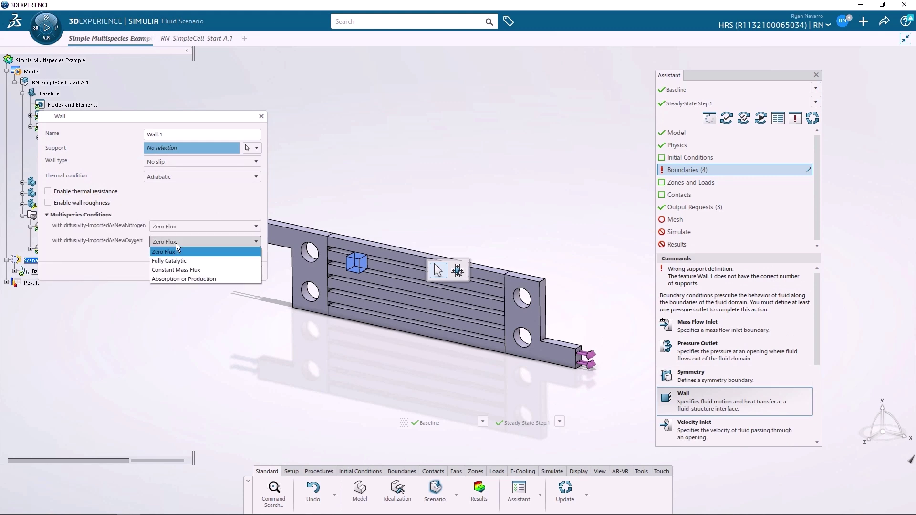
{"action": "left_click", "coordinate": [182, 270]}
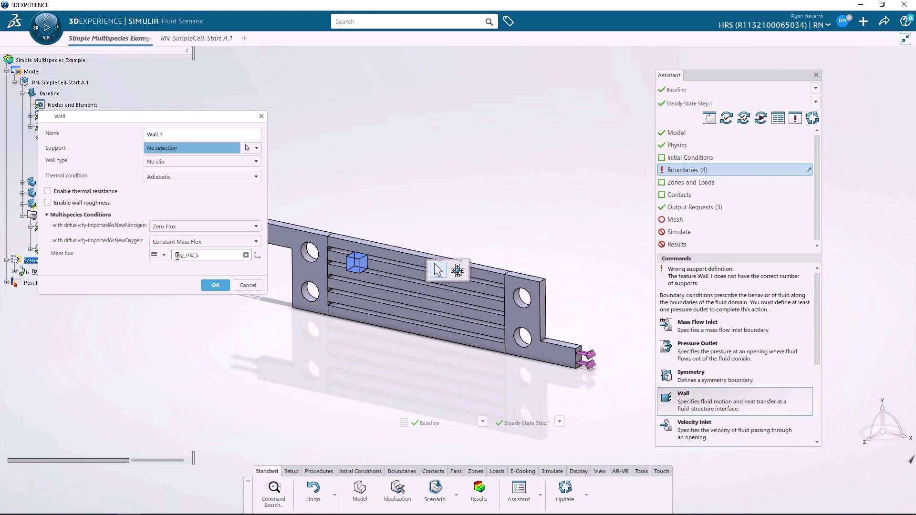
{"action": "double_click", "coordinate": [178, 255]}
{"action": "left_click", "coordinate": [178, 255]}
{"action": "key", "text": "BackSpace"}
{"action": "type", "text": "-.01"}
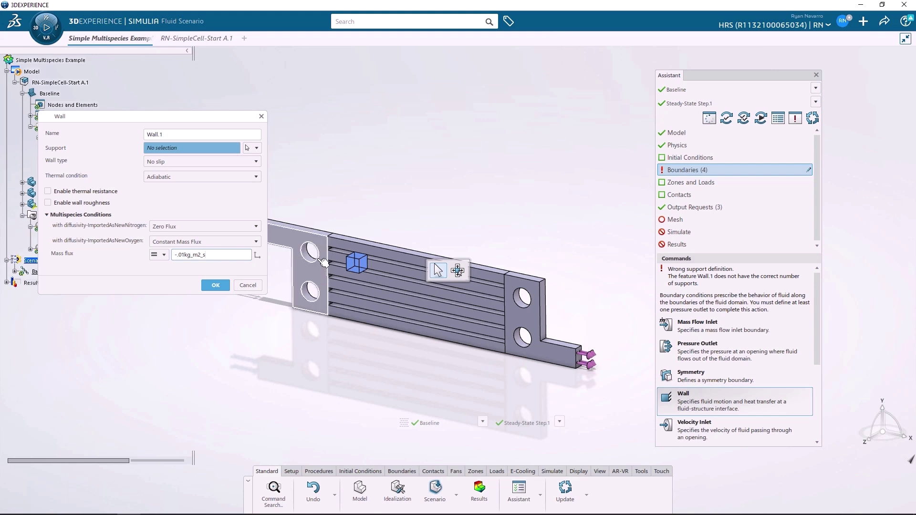
Step: Select the first 12 channel faces as the wall's support
{"action": "left_click", "coordinate": [391, 265]}
{"action": "left_click", "coordinate": [391, 284]}
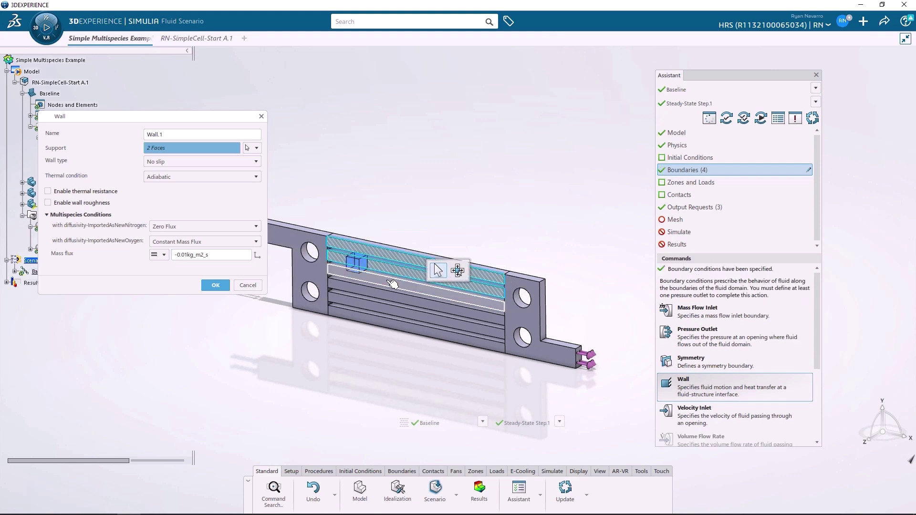
{"action": "left_click", "coordinate": [391, 295]}
{"action": "left_click", "coordinate": [392, 306]}
{"action": "left_click", "coordinate": [392, 316]}
{"action": "left_click", "coordinate": [393, 319]}
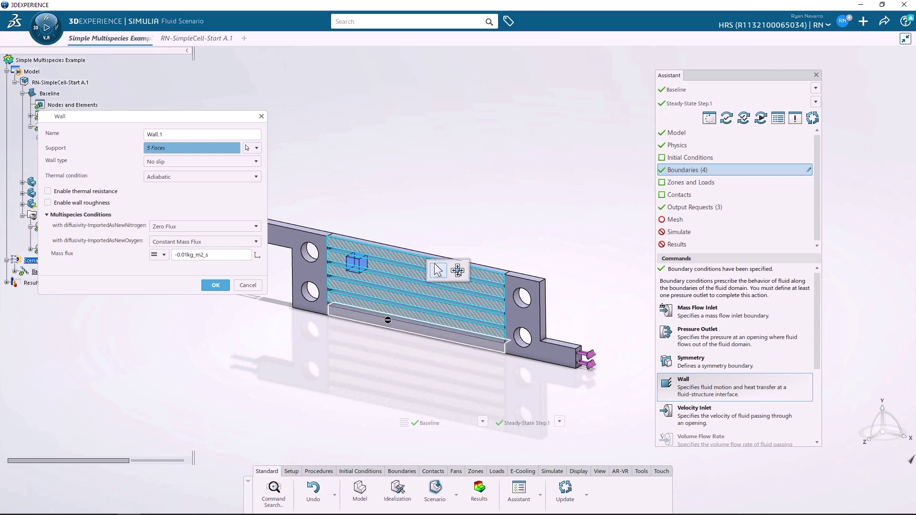
{"action": "scroll", "coordinate": [401, 321], "scroll_direction": "up", "scroll_amount": 3}
{"action": "left_click", "coordinate": [406, 323]}
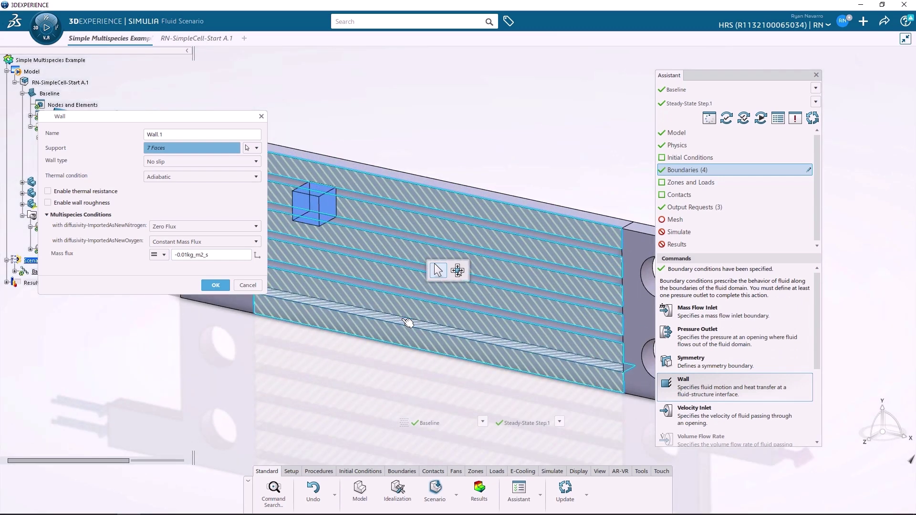
{"action": "left_click", "coordinate": [405, 308]}
{"action": "left_click", "coordinate": [409, 265]}
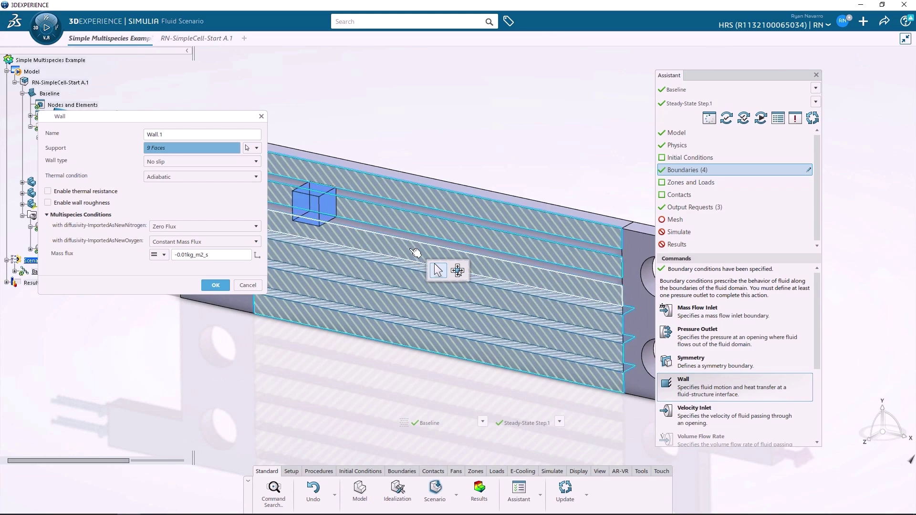
{"action": "left_click", "coordinate": [423, 242]}
{"action": "left_click", "coordinate": [434, 217]}
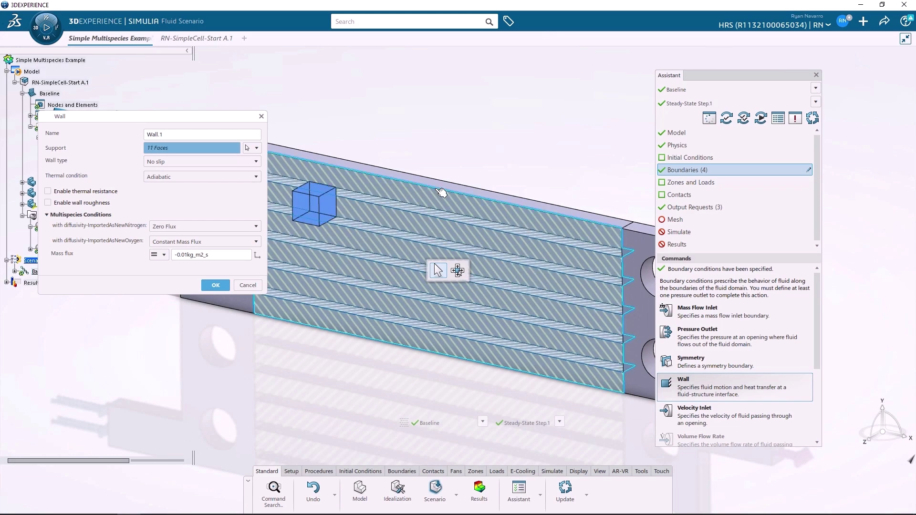
{"action": "left_click", "coordinate": [436, 191]}
Step: Add the remaining 12 channel faces and confirm Wall.1 on all 24 faces
{"action": "mouse_move", "coordinate": [437, 190]}
{"action": "middle_mouse_down"}
{"action": "mouse_move", "coordinate": [478, 181]}
{"action": "mouse_move", "coordinate": [434, 224]}
{"action": "middle_mouse_up"}
{"action": "left_click", "coordinate": [432, 205]}
{"action": "left_click", "coordinate": [427, 251]}
{"action": "left_click", "coordinate": [422, 282]}
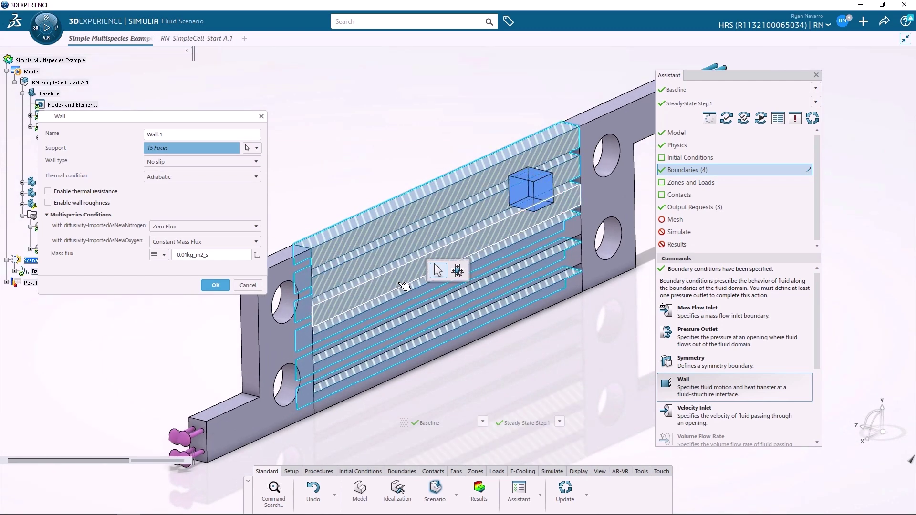
{"action": "left_click", "coordinate": [413, 324]}
{"action": "left_click", "coordinate": [404, 368]}
{"action": "left_click", "coordinate": [403, 372]}
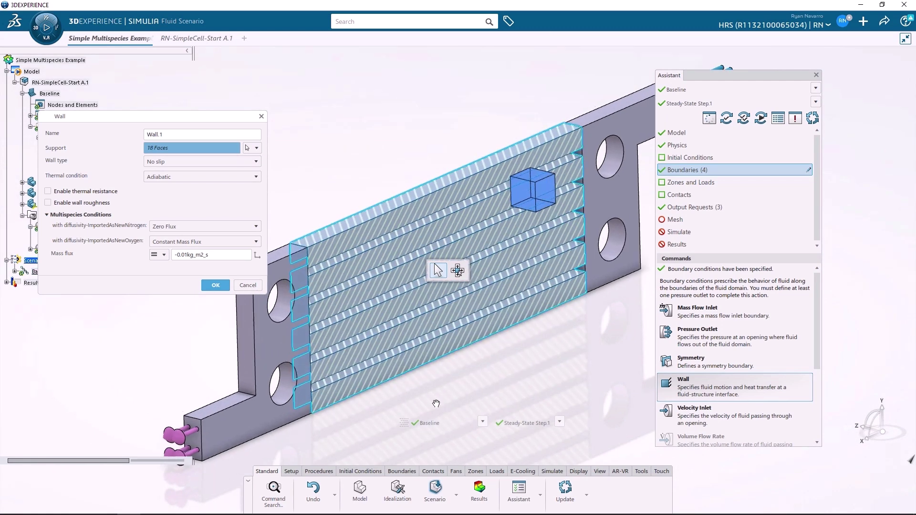
{"action": "middle_click_drag", "start_coordinate": [403, 372], "coordinate": [443, 342]}
{"action": "left_click", "coordinate": [451, 330]}
{"action": "left_click", "coordinate": [454, 323]}
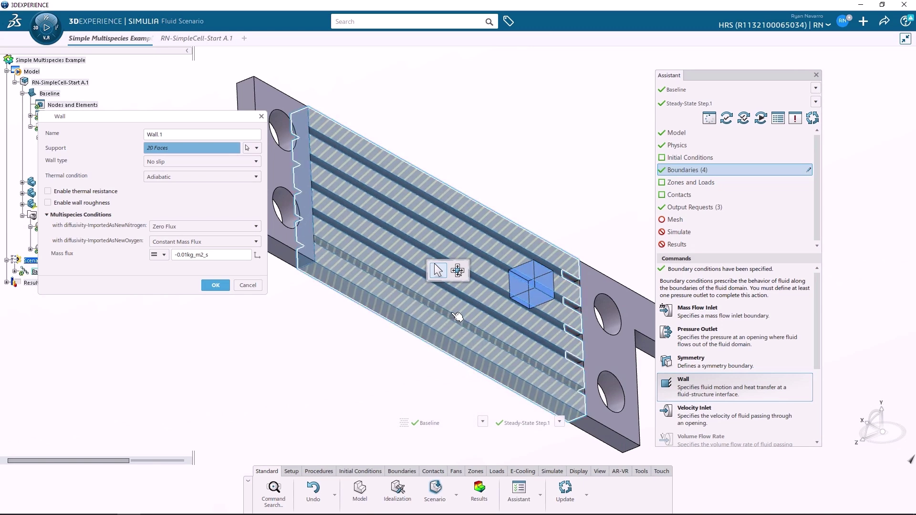
{"action": "left_click", "coordinate": [477, 305]}
{"action": "left_click", "coordinate": [491, 286]}
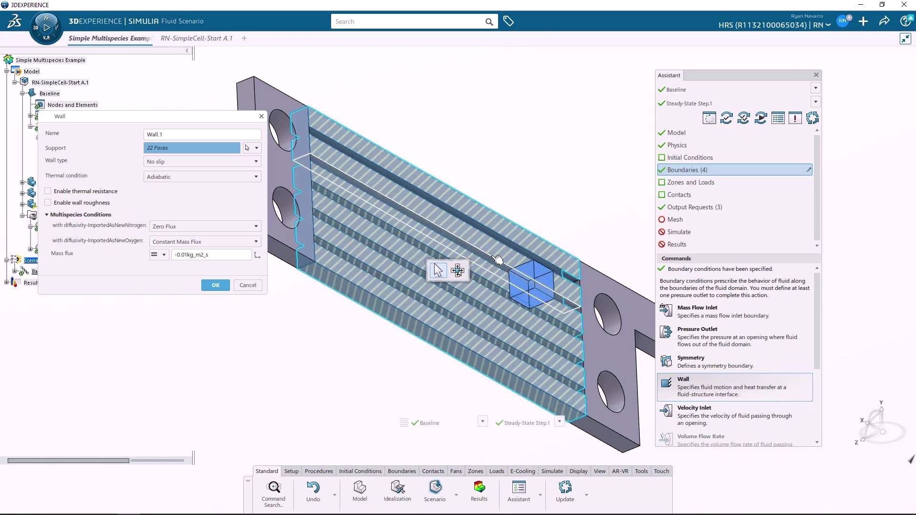
{"action": "left_click", "coordinate": [497, 262]}
{"action": "left_click", "coordinate": [504, 241]}
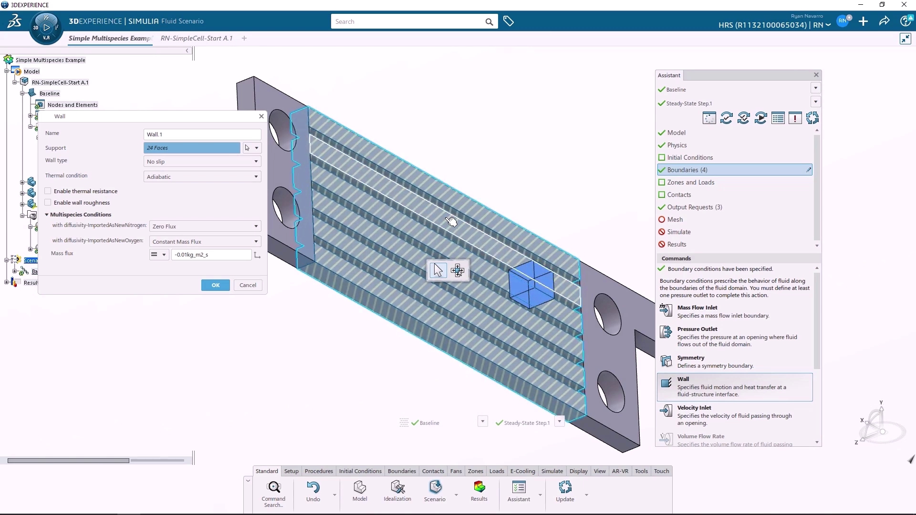
{"action": "middle_click_drag", "start_coordinate": [504, 241], "coordinate": [482, 223]}
{"action": "scroll", "coordinate": [482, 223], "scroll_direction": "down", "scroll_amount": 5}
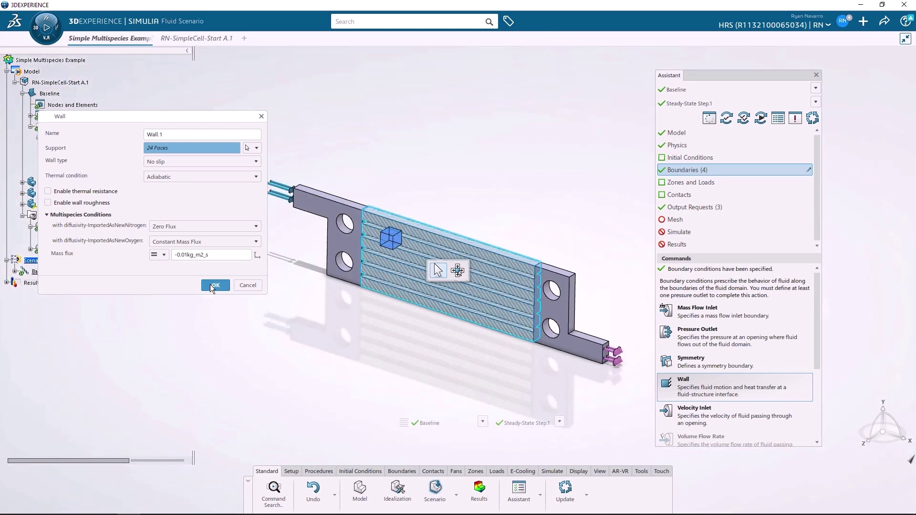
{"action": "left_click", "coordinate": [212, 285]}
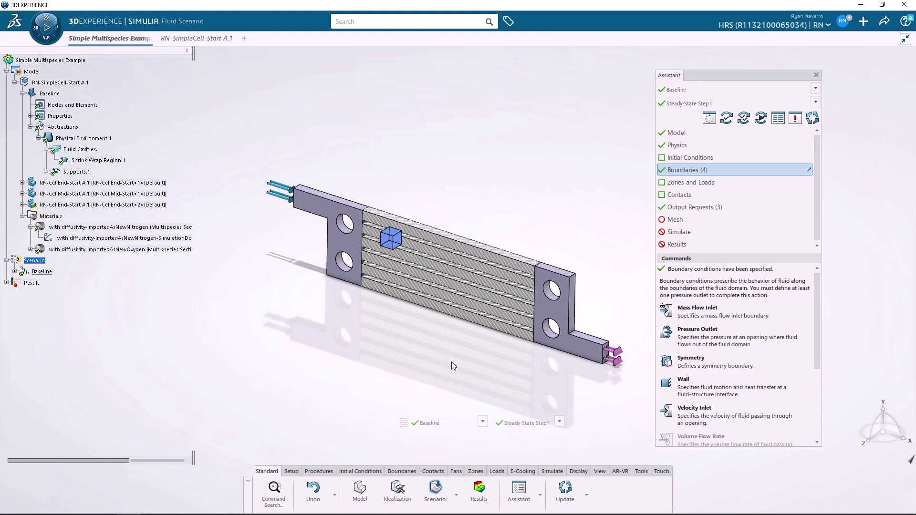
Step: Open Output.1 from the Baseline scenario's Output Requests list for editing
{"action": "left_click", "coordinate": [695, 207]}
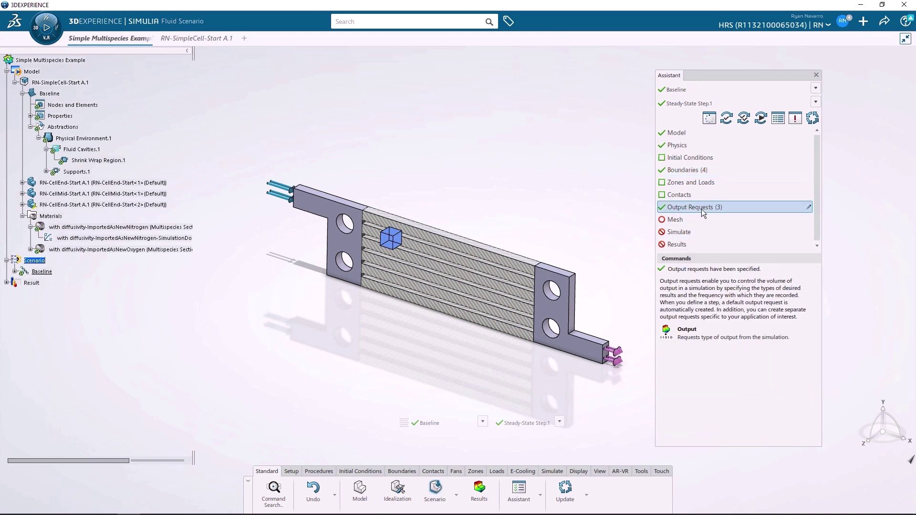
{"action": "left_click", "coordinate": [14, 272]}
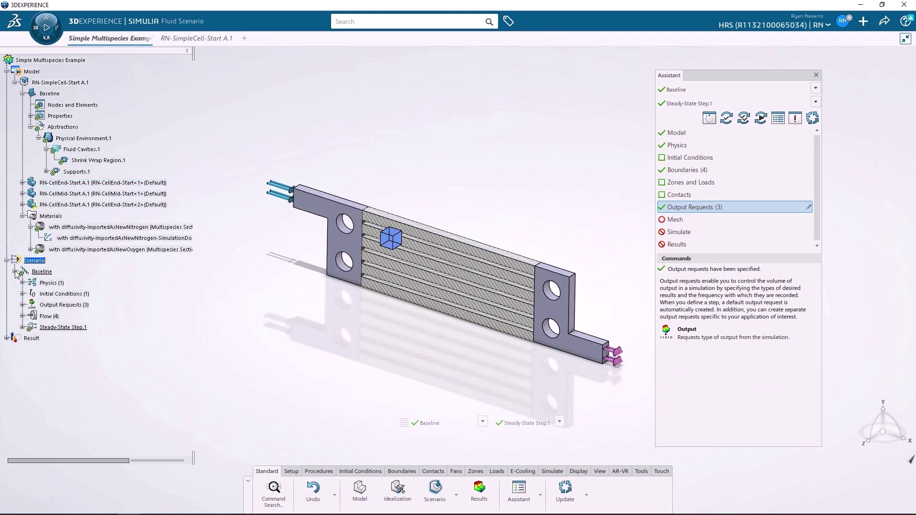
{"action": "left_click", "coordinate": [22, 304]}
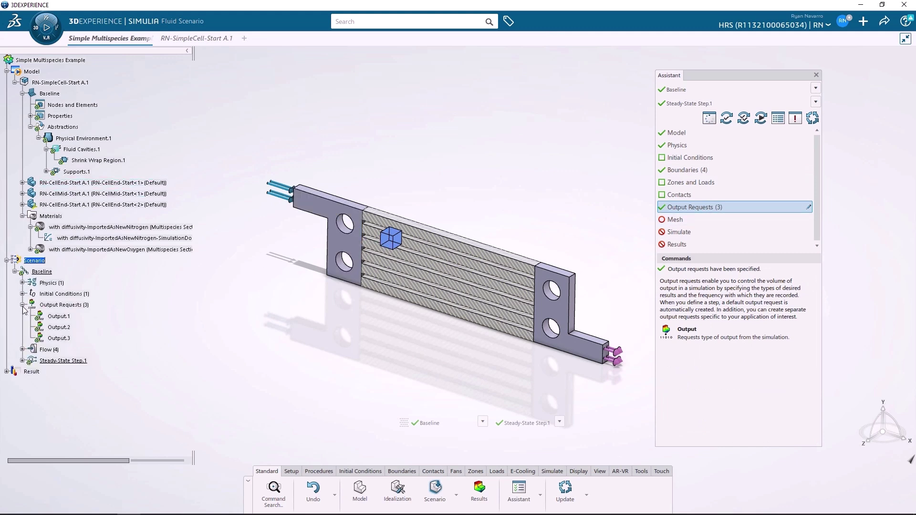
{"action": "left_click", "coordinate": [68, 318]}
{"action": "double_click", "coordinate": [68, 319]}
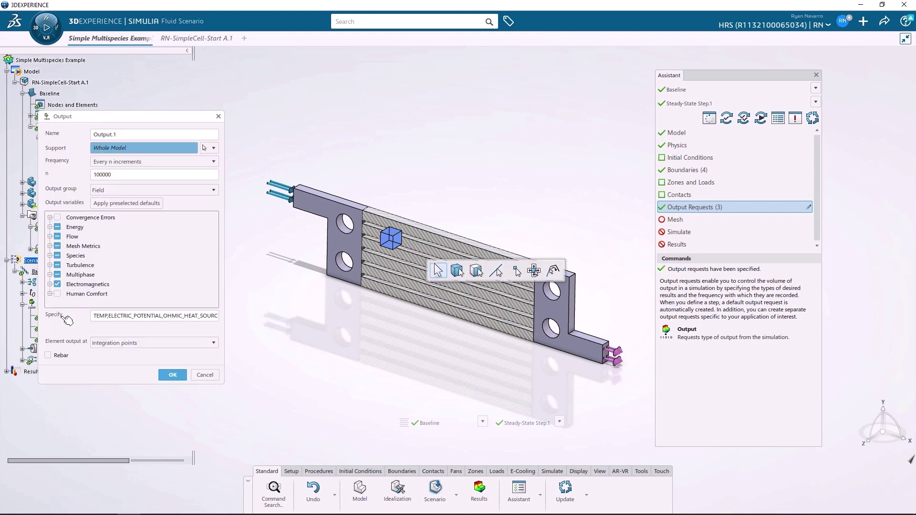
Step: Rename the request to Global, show Species variables, and write output every 100000 increments
{"action": "left_click_drag", "start_coordinate": [130, 135], "coordinate": [68, 132]}
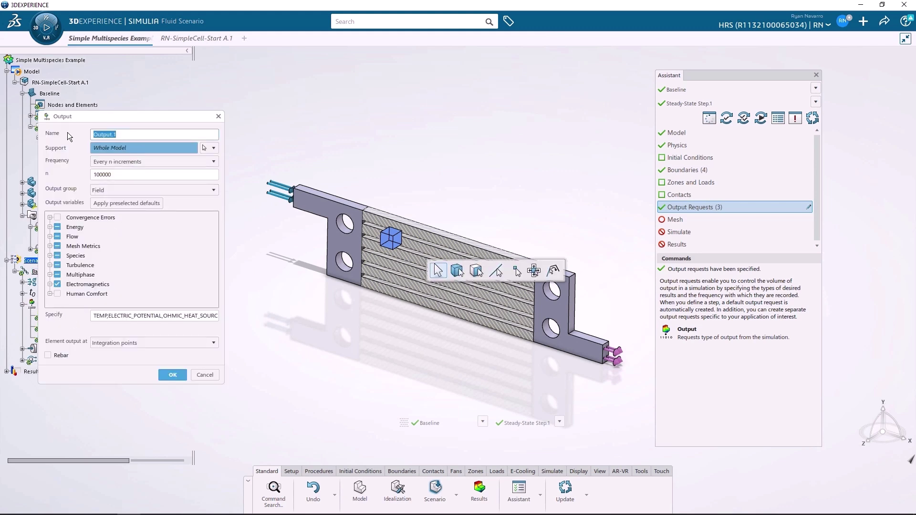
{"action": "type", "text": "Global"}
{"action": "left_click", "coordinate": [50, 257]}
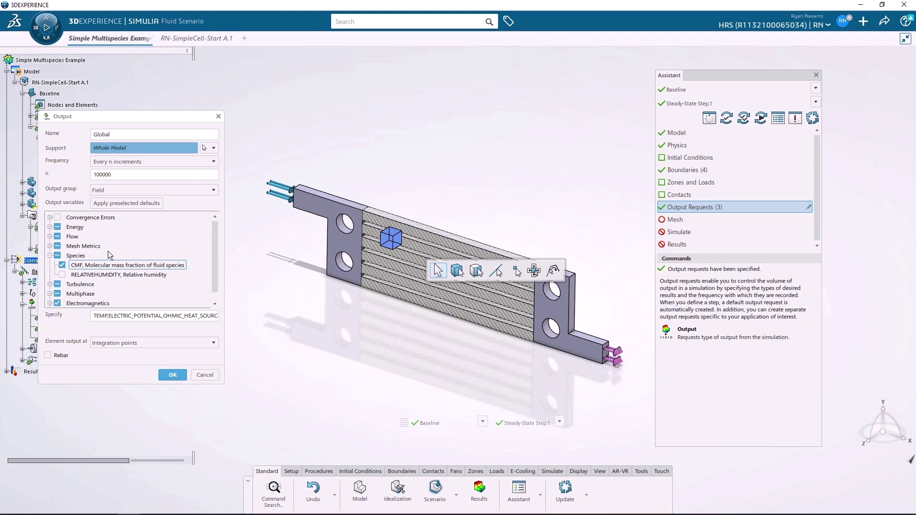
{"action": "double_click", "coordinate": [102, 174]}
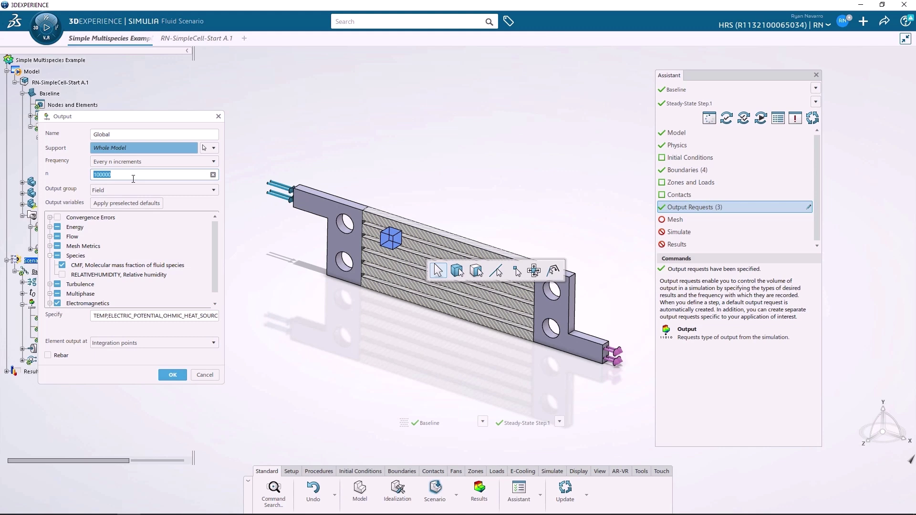
{"action": "type", "text": "100000"}
Step: Confirm Global, then rename Output.2 to Inlet with Species variables recorded
{"action": "left_click", "coordinate": [172, 375]}
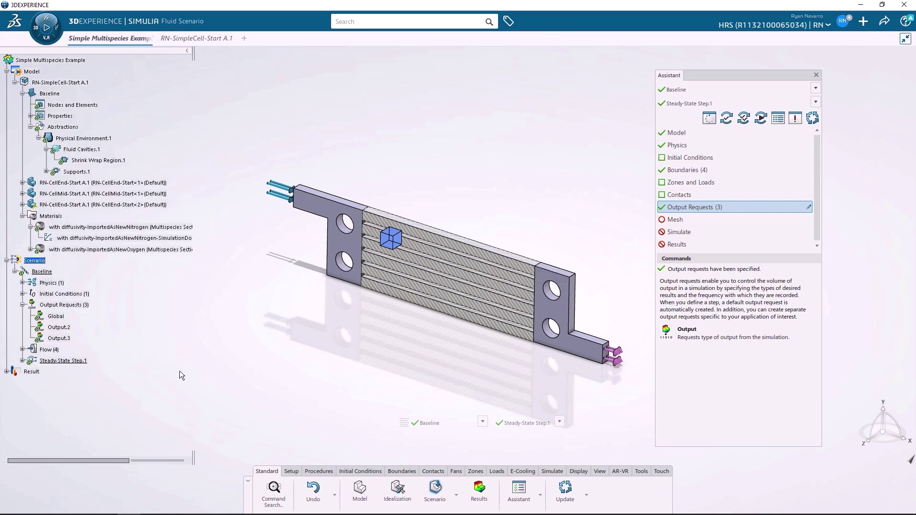
{"action": "double_click", "coordinate": [59, 328]}
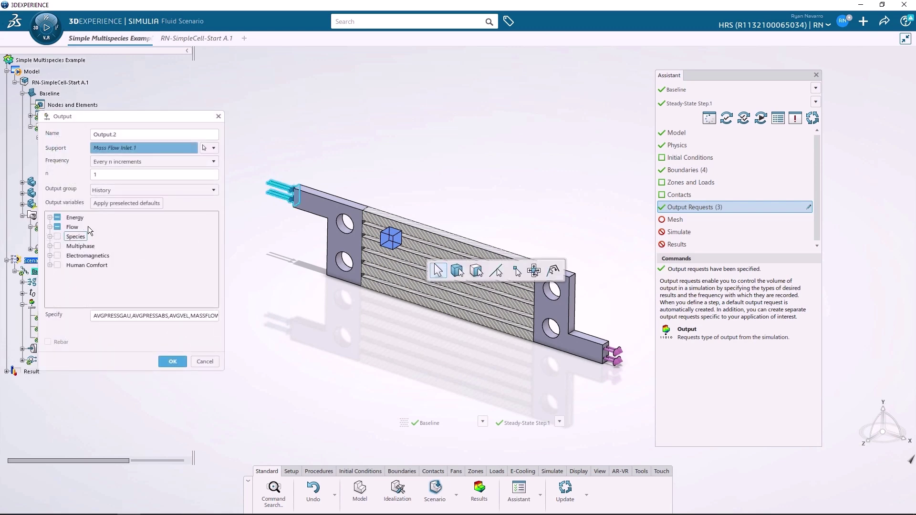
{"action": "left_click_drag", "start_coordinate": [119, 134], "coordinate": [50, 136]}
{"action": "type", "text": "Inlet"}
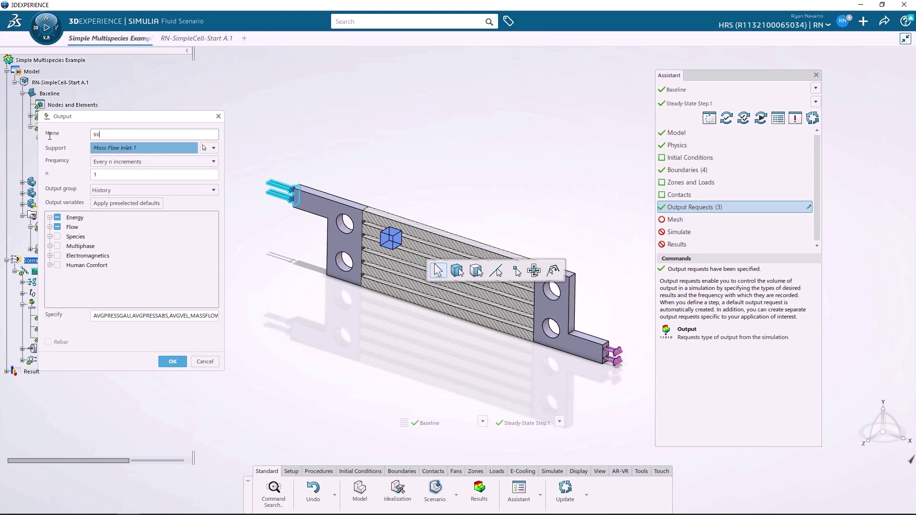
{"action": "left_click", "coordinate": [57, 236]}
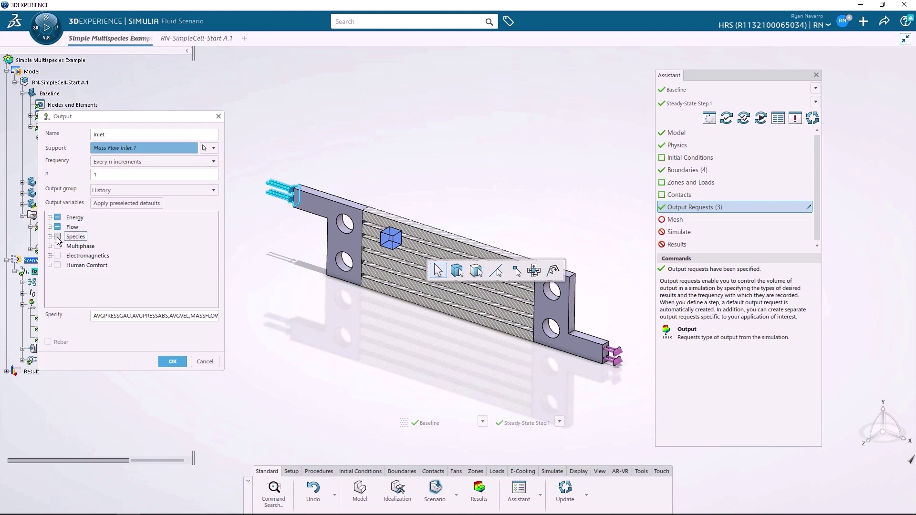
{"action": "left_click", "coordinate": [173, 360]}
Step: Rename Output.3 to Outlet and record Species variables in it
{"action": "double_click", "coordinate": [58, 338]}
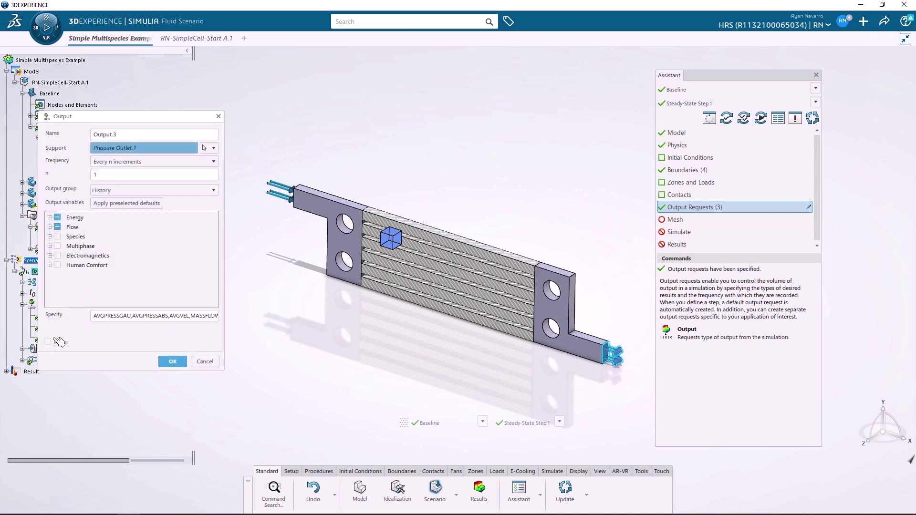
{"action": "left_click_drag", "start_coordinate": [125, 134], "coordinate": [90, 134]}
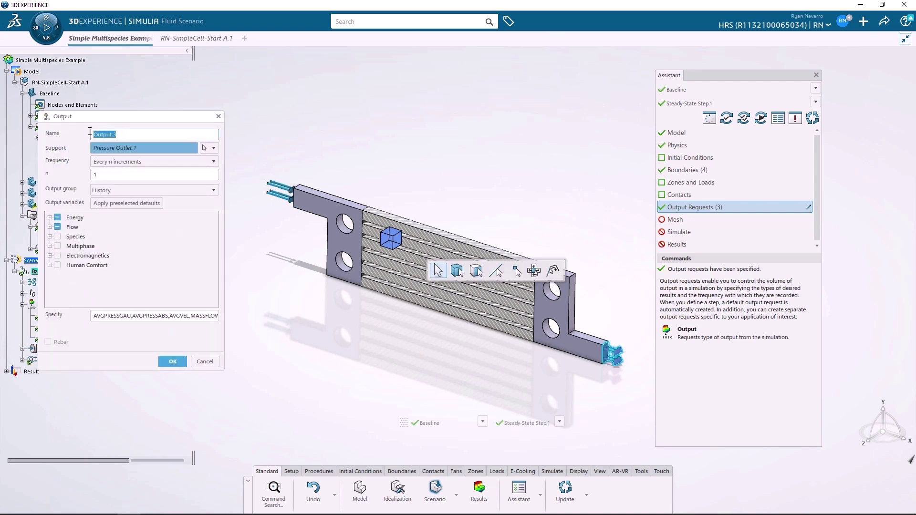
{"action": "type", "text": "Outlet"}
{"action": "left_click", "coordinate": [57, 236]}
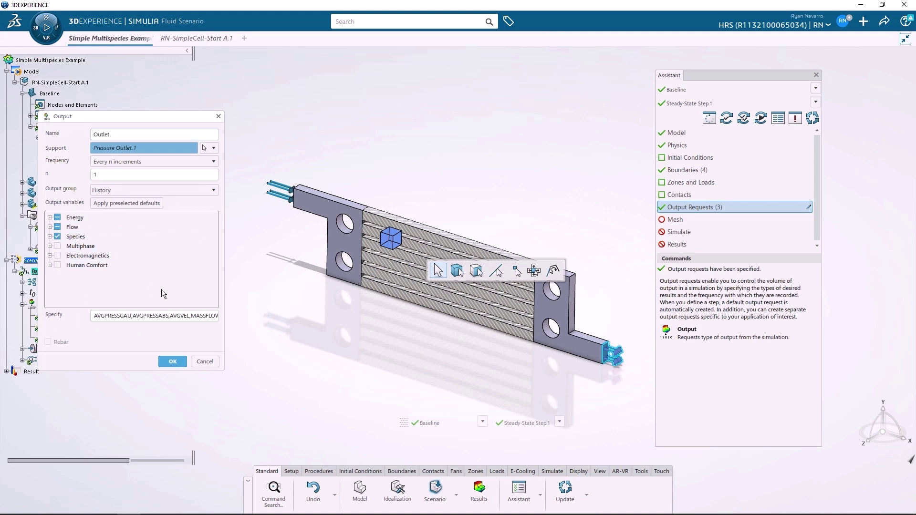
{"action": "left_click", "coordinate": [170, 362]}
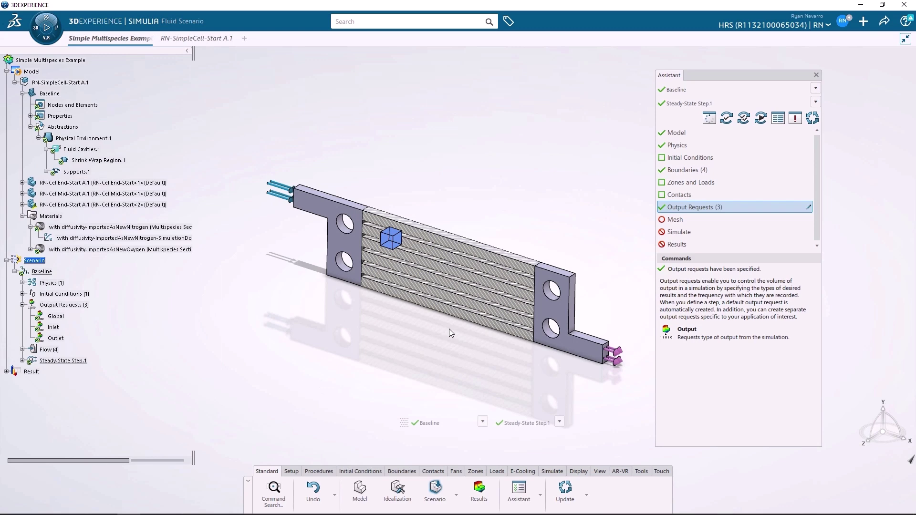
Step: Set up a hex-dominant mesh initialized from support, without boundary layers, at 1mm maximum size
{"action": "left_click", "coordinate": [684, 221]}
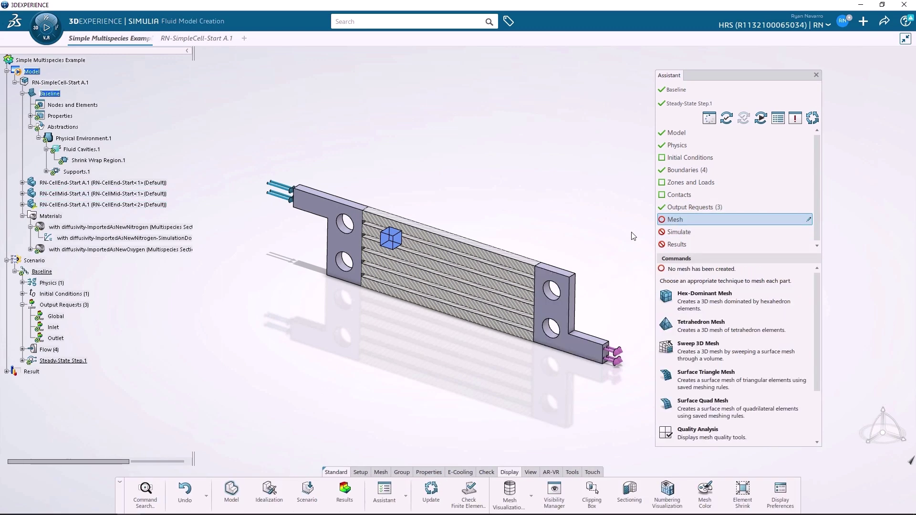
{"action": "left_click", "coordinate": [720, 304]}
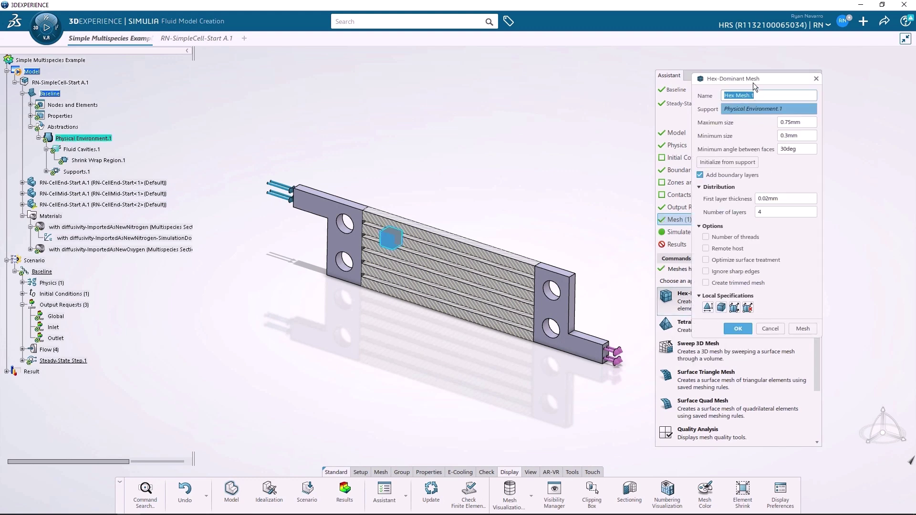
{"action": "left_click_drag", "start_coordinate": [735, 78], "coordinate": [442, 66]}
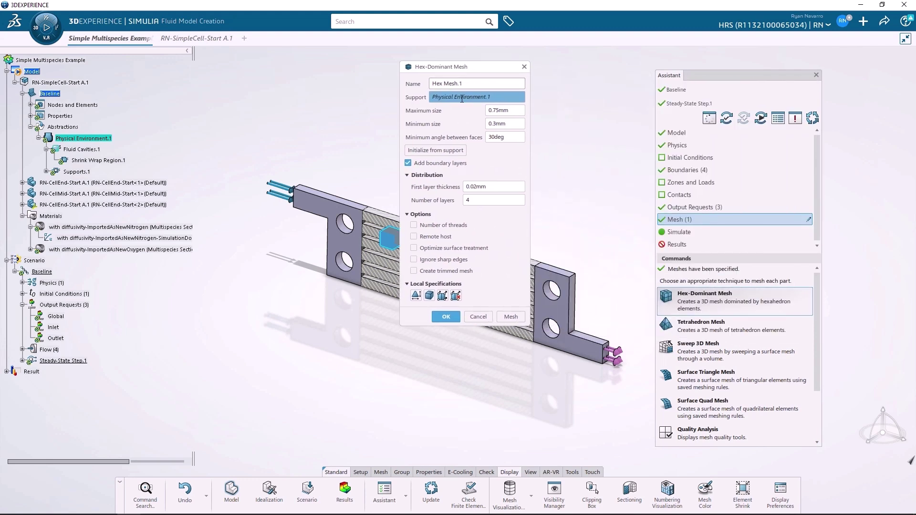
{"action": "left_click", "coordinate": [448, 150]}
{"action": "left_click", "coordinate": [426, 163]}
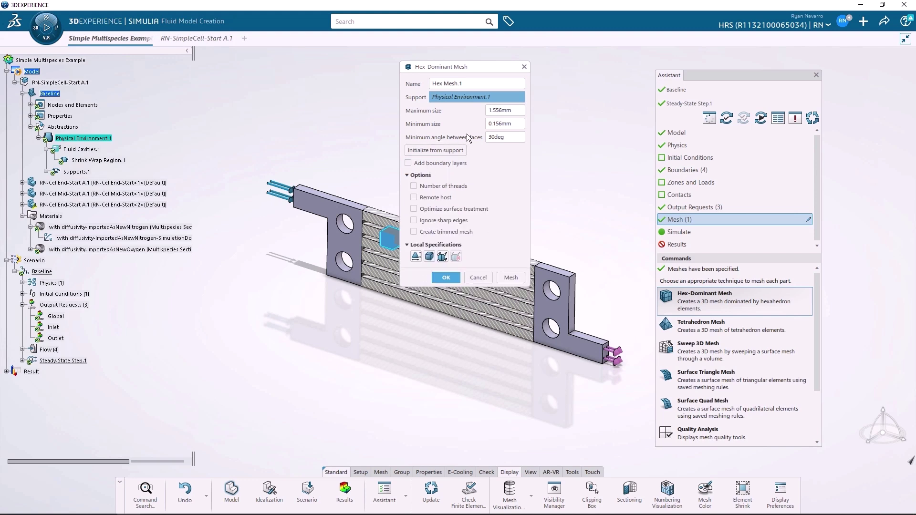
{"action": "double_click", "coordinate": [496, 110]}
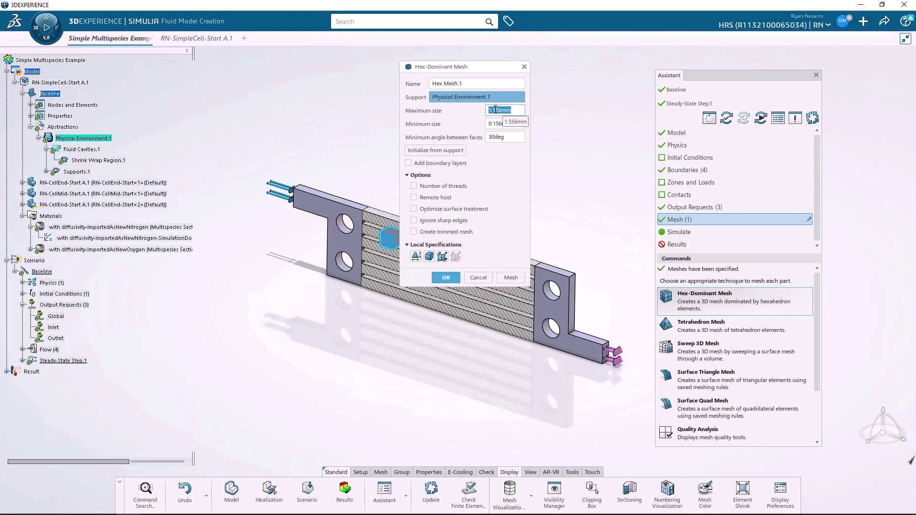
{"action": "type", "text": "1"}
{"action": "key", "text": "Return"}
Step: Generate the mesh, inspect it, and accept Hex Mesh.1
{"action": "left_click", "coordinate": [511, 278]}
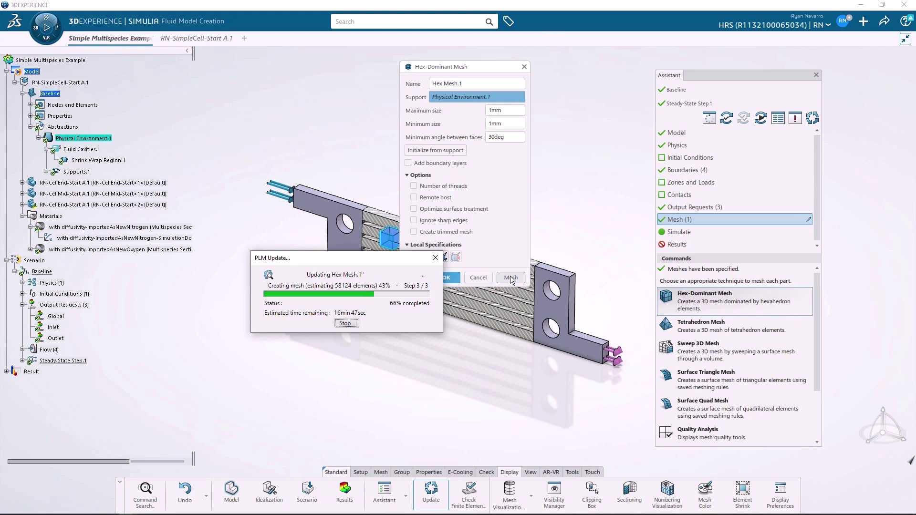
{"action": "left_click_drag", "start_coordinate": [453, 67], "coordinate": [596, 88]}
{"action": "scroll", "coordinate": [526, 306], "scroll_direction": "up", "scroll_amount": 5}
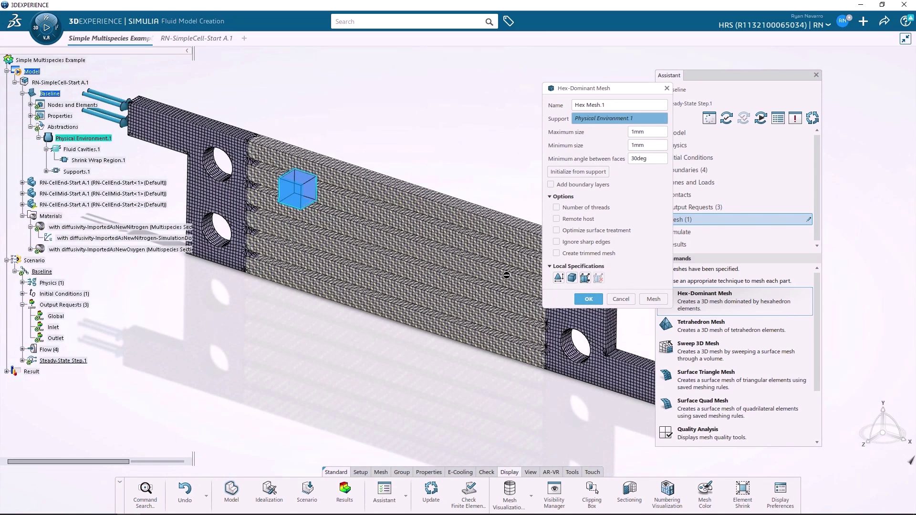
{"action": "scroll", "coordinate": [507, 268], "scroll_direction": "down", "scroll_amount": 5}
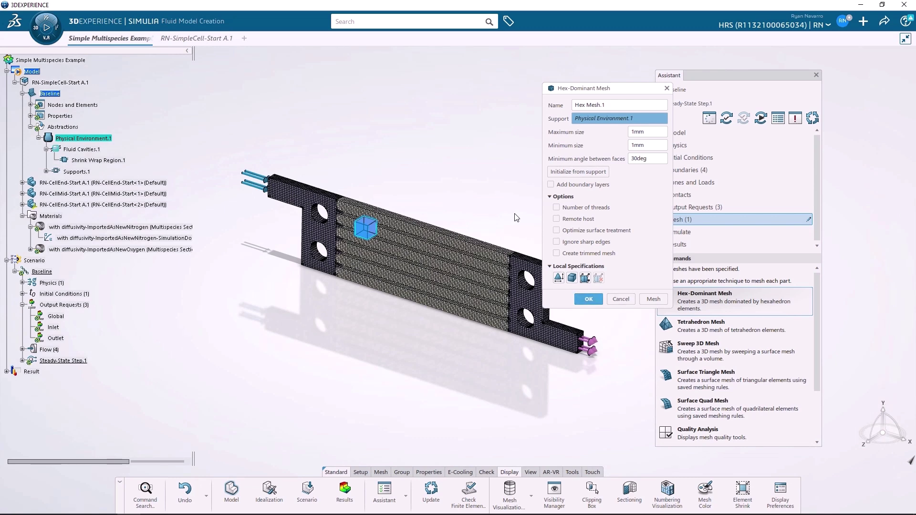
{"action": "left_click", "coordinate": [589, 299]}
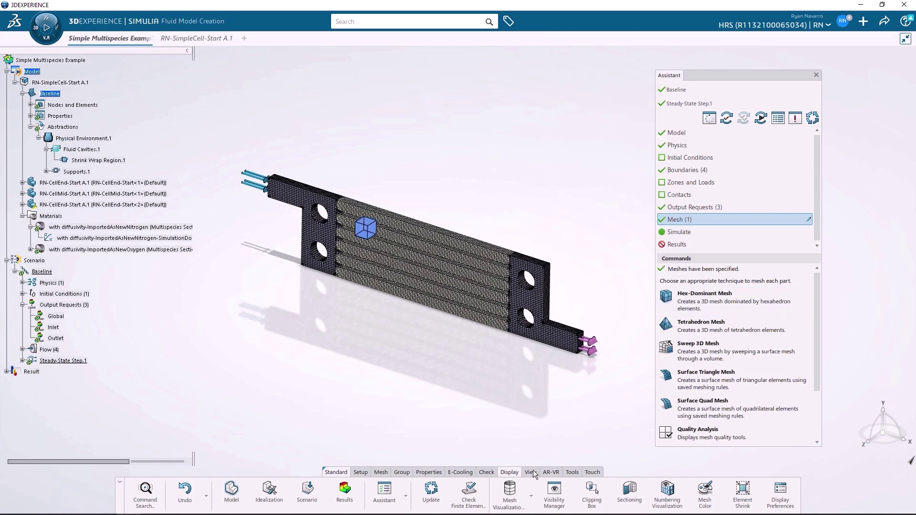
Step: Section the model without exact mesh cut and hide all Shapes in the Visibility Manager
{"action": "left_click", "coordinate": [629, 491]}
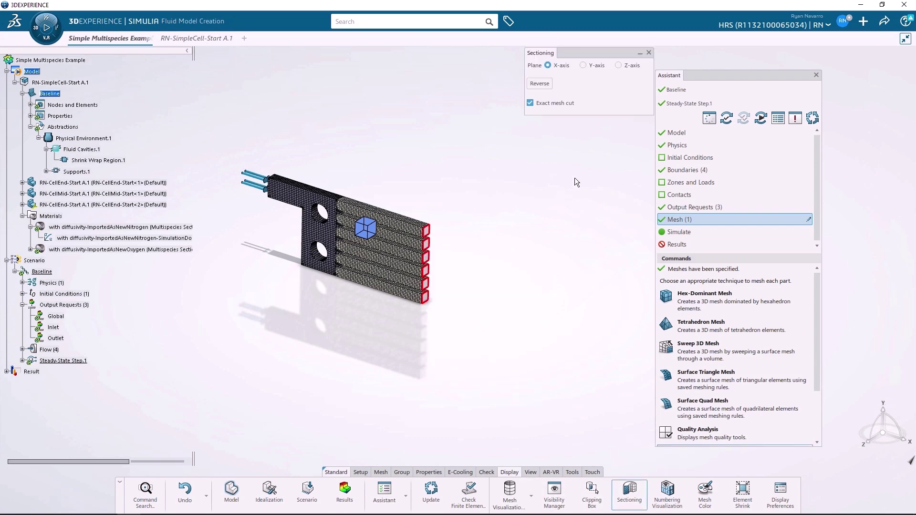
{"action": "left_click", "coordinate": [562, 105]}
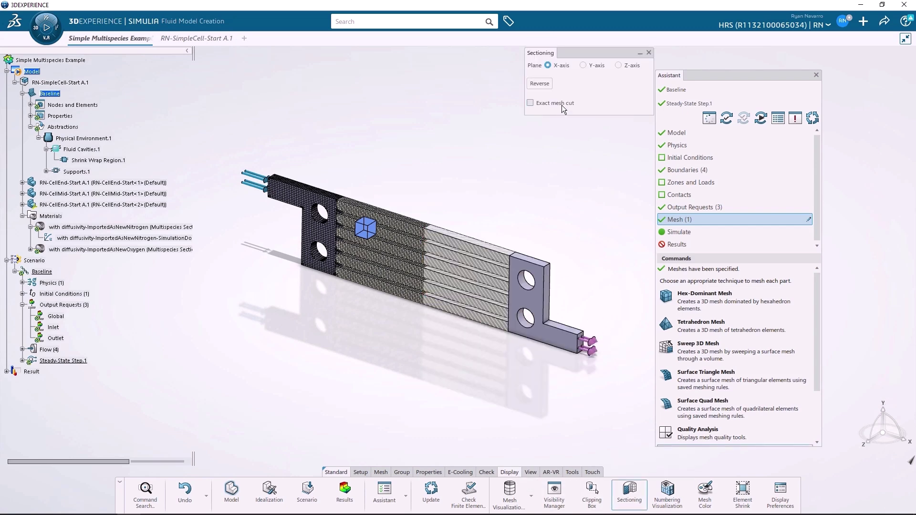
{"action": "right_click", "coordinate": [436, 166]}
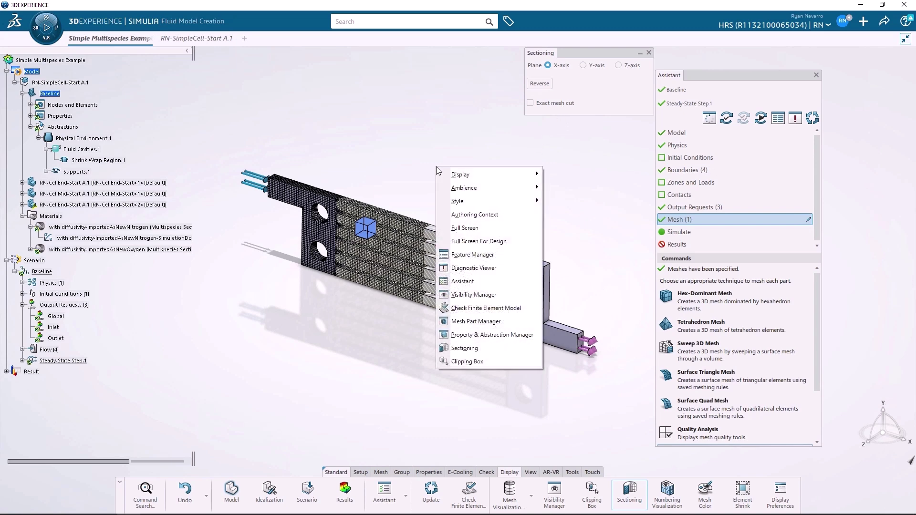
{"action": "left_click", "coordinate": [471, 295]}
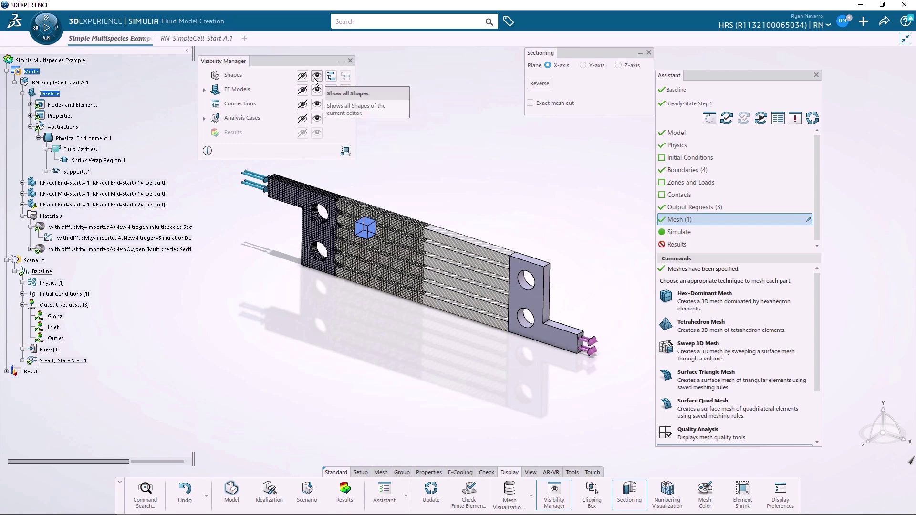
{"action": "left_click", "coordinate": [302, 76]}
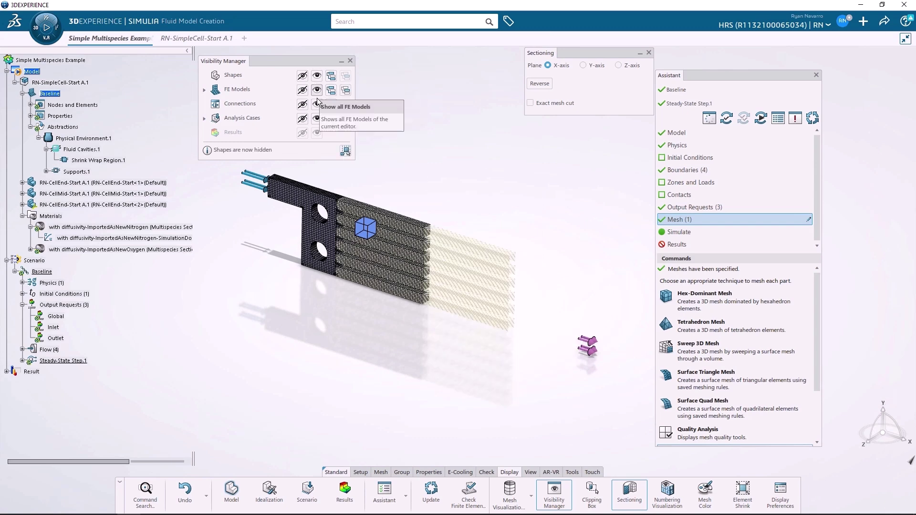
{"action": "scroll", "coordinate": [456, 243], "scroll_direction": "up", "scroll_amount": 10}
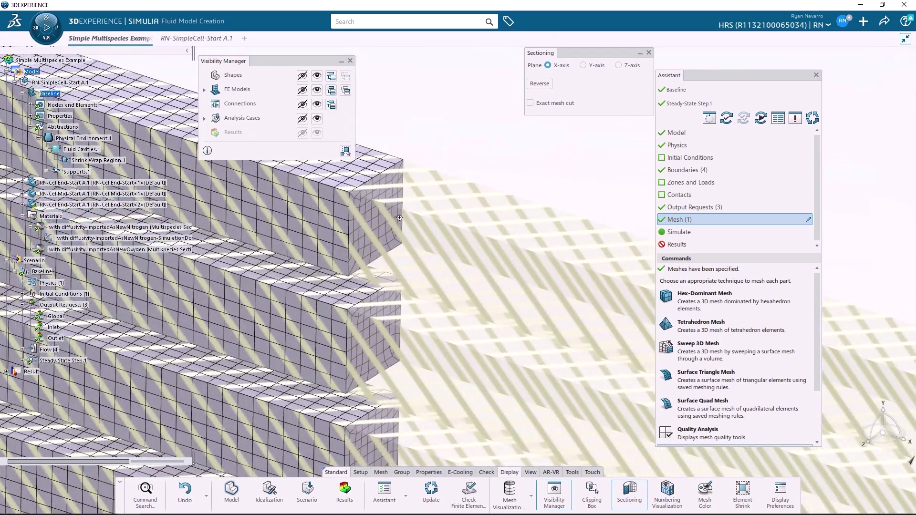
{"action": "scroll", "coordinate": [400, 217], "scroll_direction": "down", "scroll_amount": 10}
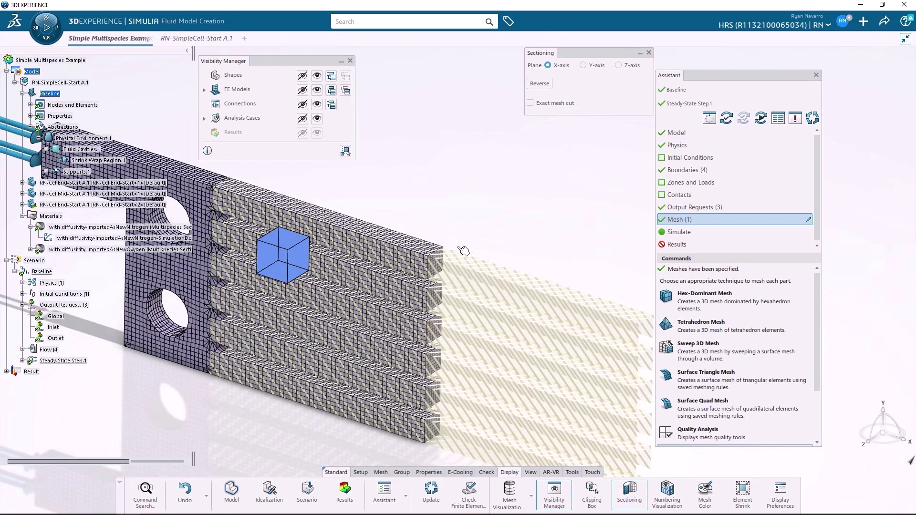
Step: Hide the Wall.1 region from the Flow boundaries list to show only the meshed plate
{"action": "left_click", "coordinate": [22, 349]}
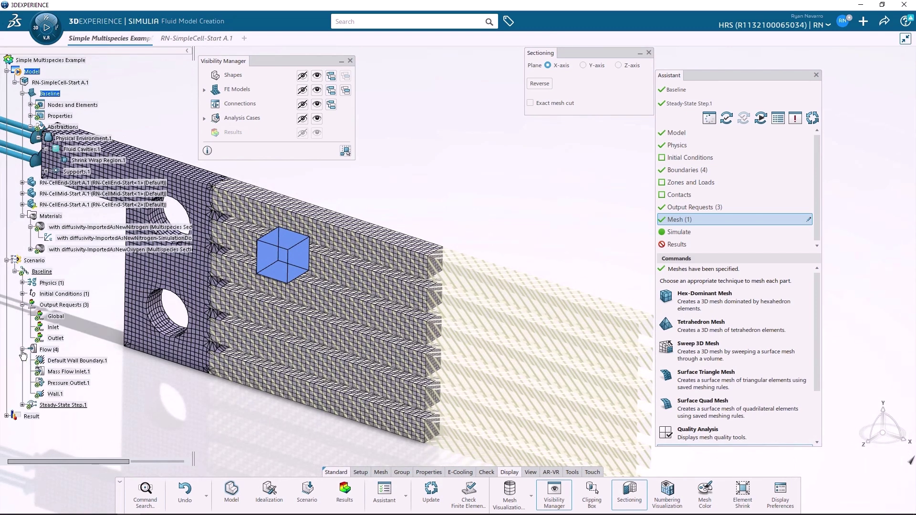
{"action": "right_click", "coordinate": [54, 394]}
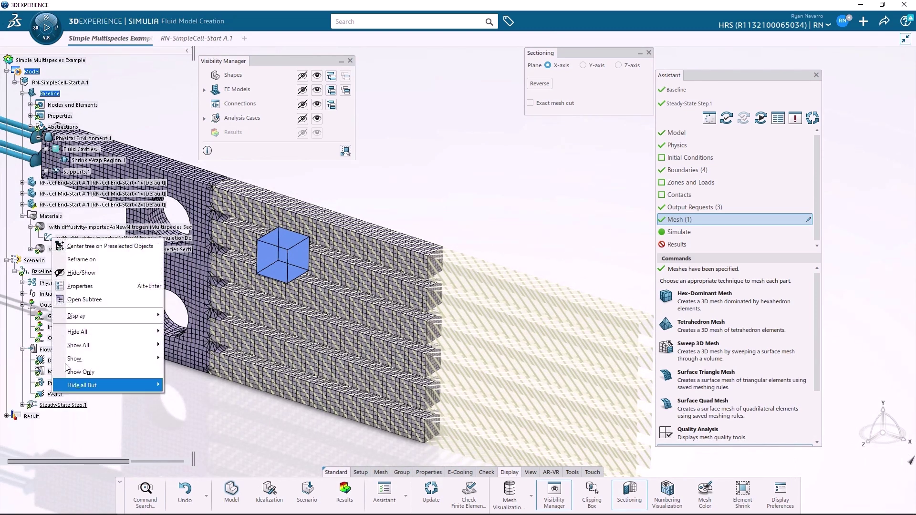
{"action": "left_click", "coordinate": [102, 276]}
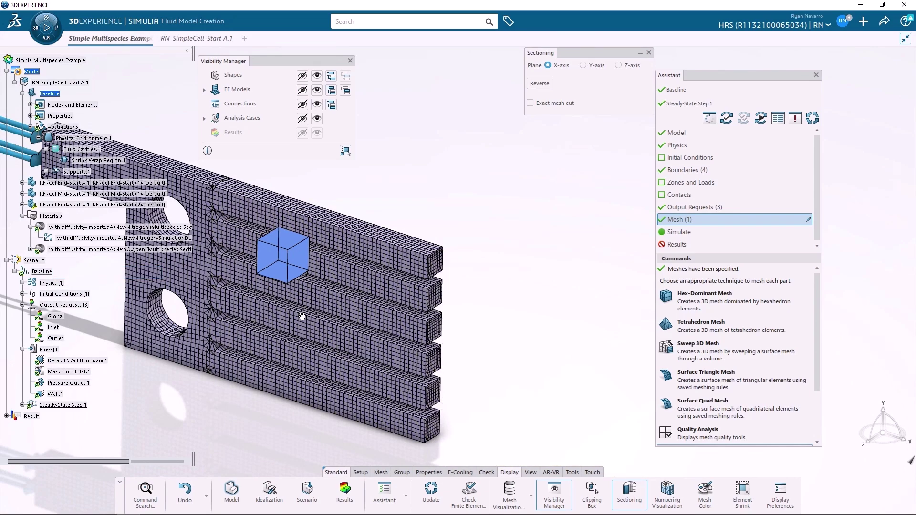
{"action": "middle_click_drag", "start_coordinate": [338, 324], "coordinate": [623, 272]}
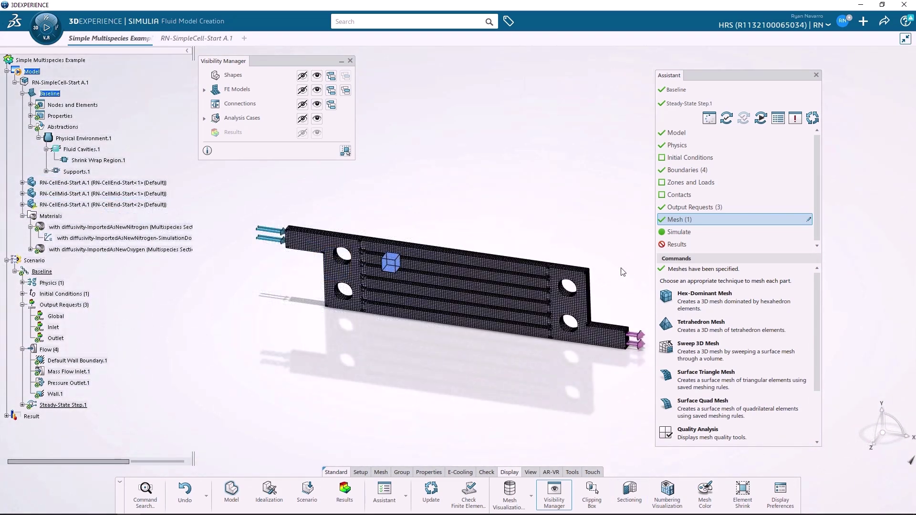
Step: Submit the Baseline simulation with Location kept as Local interactive on 16 cores
{"action": "left_click", "coordinate": [688, 233]}
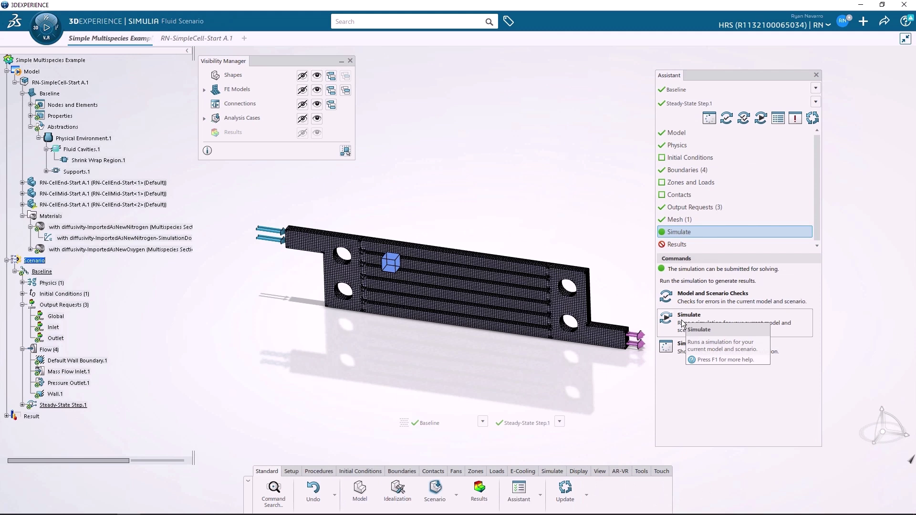
{"action": "left_click", "coordinate": [717, 314]}
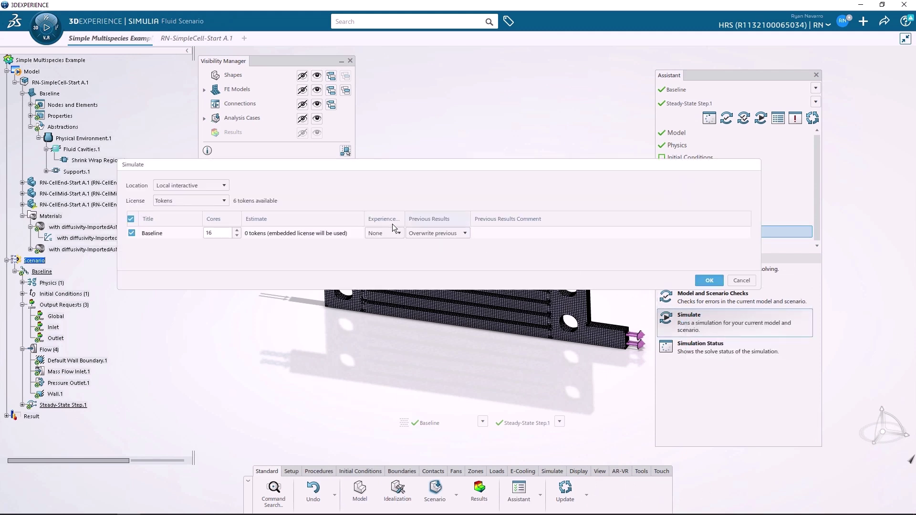
{"action": "left_click", "coordinate": [220, 186]}
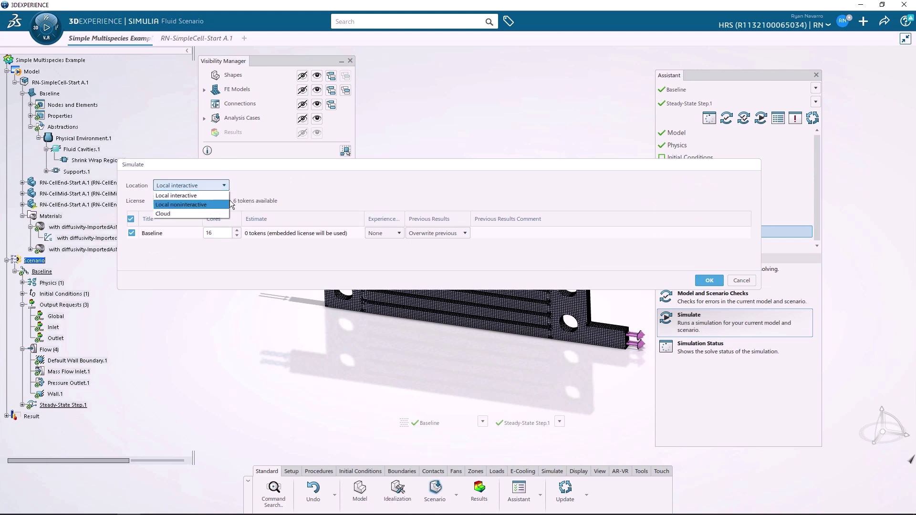
{"action": "left_click", "coordinate": [274, 175]}
{"action": "left_click_drag", "start_coordinate": [280, 171], "coordinate": [294, 356]}
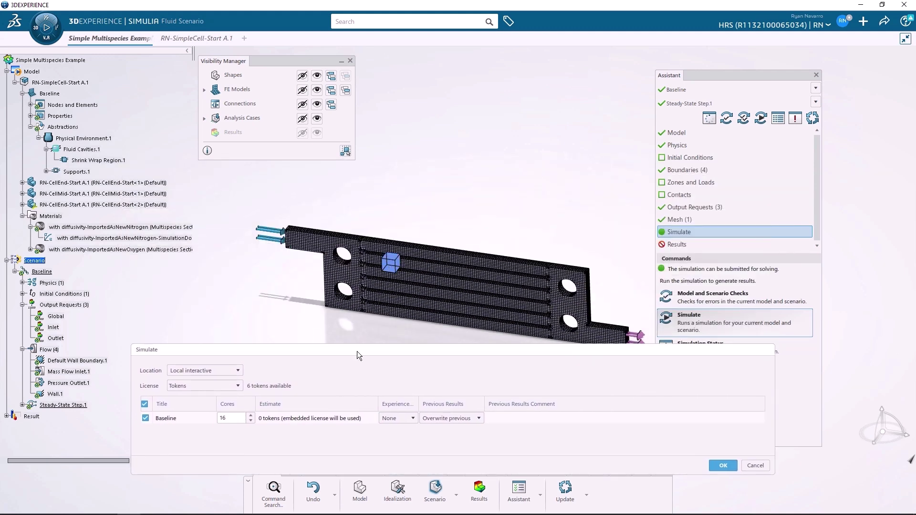
{"action": "left_click_drag", "start_coordinate": [357, 351], "coordinate": [353, 287]}
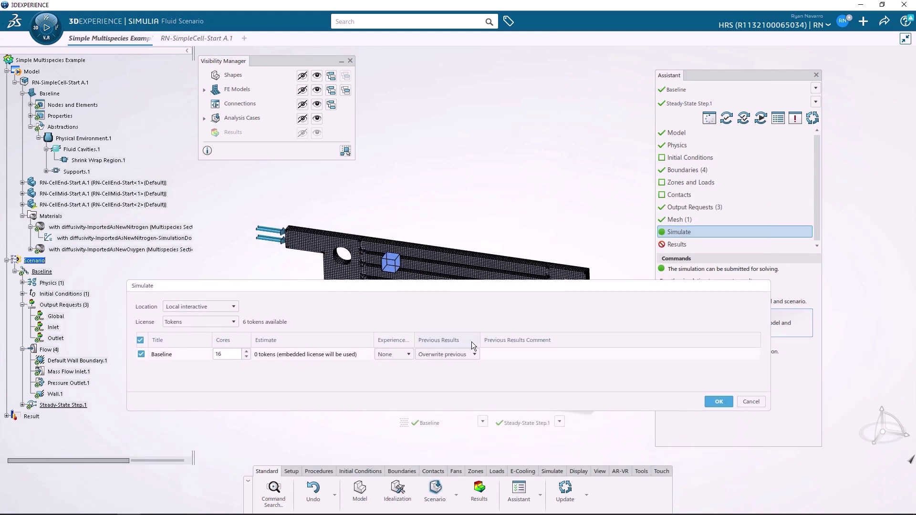
{"action": "left_click", "coordinate": [719, 402]}
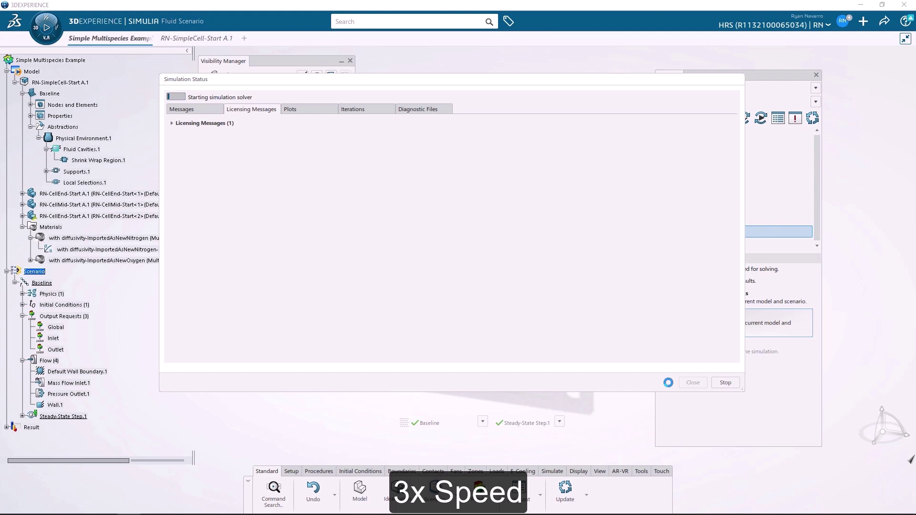
Step: Plot the momentum convergence residual and review the per-increment Iterations table
{"action": "left_click", "coordinate": [310, 110]}
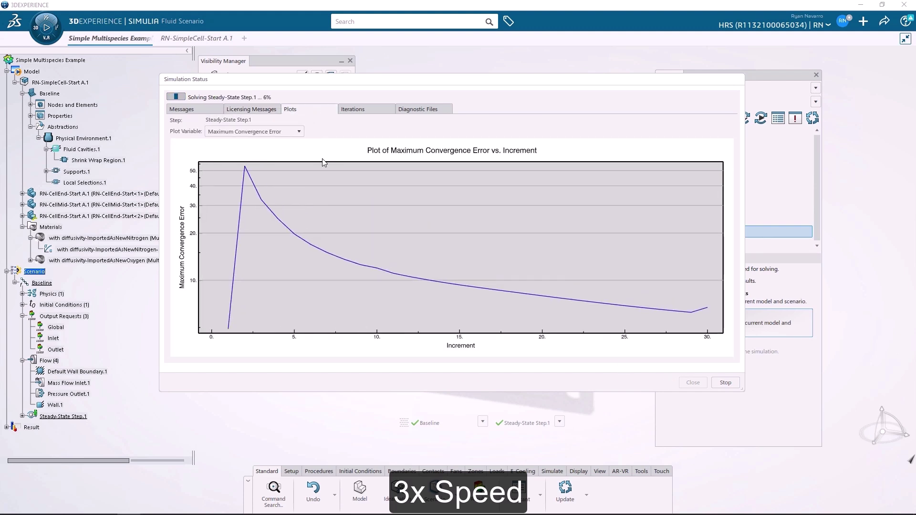
{"action": "left_click", "coordinate": [287, 132]}
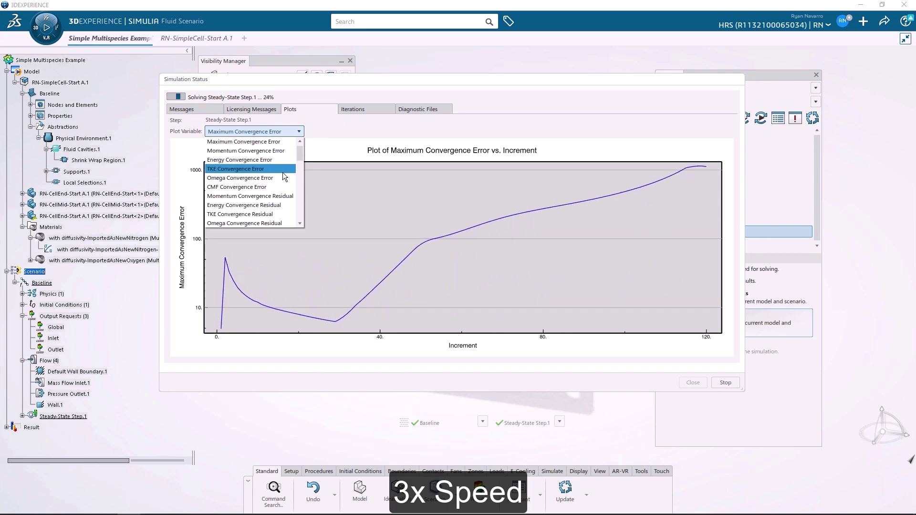
{"action": "scroll", "coordinate": [281, 183], "scroll_direction": "down", "scroll_amount": 1}
{"action": "left_click", "coordinate": [279, 170]}
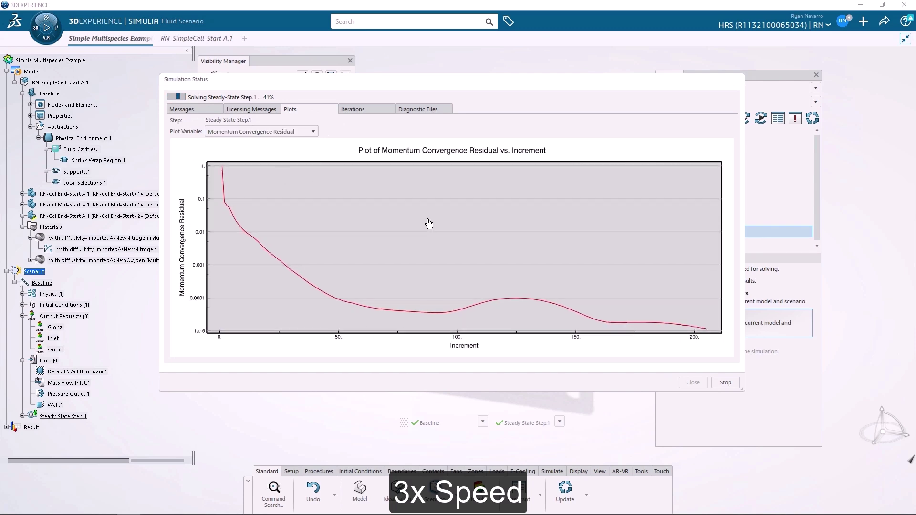
{"action": "left_click", "coordinate": [366, 109]}
{"action": "scroll", "coordinate": [490, 232], "scroll_direction": "down", "scroll_amount": 20}
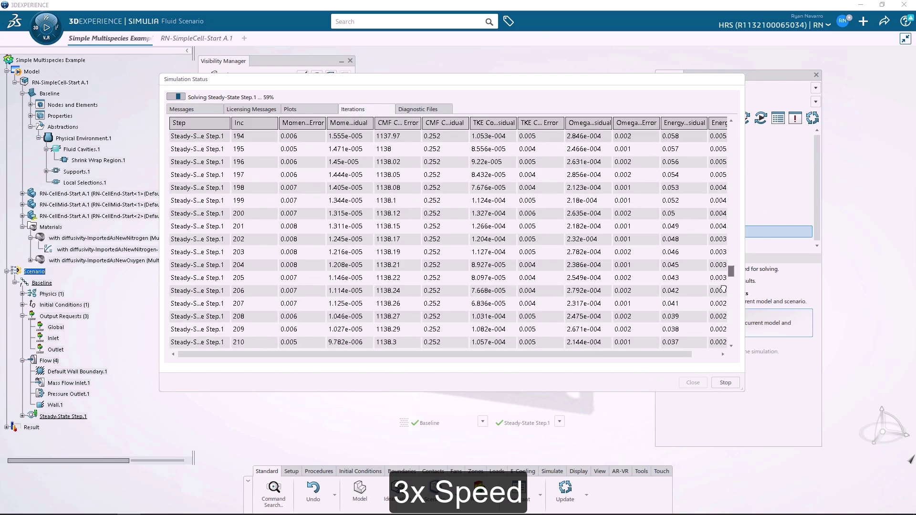
{"action": "left_click", "coordinate": [290, 109]}
Step: Switch the plot to Outlet Average Mass Fraction of Nitrogen
{"action": "left_click", "coordinate": [296, 131]}
{"action": "scroll", "coordinate": [288, 173], "scroll_direction": "down", "scroll_amount": 6}
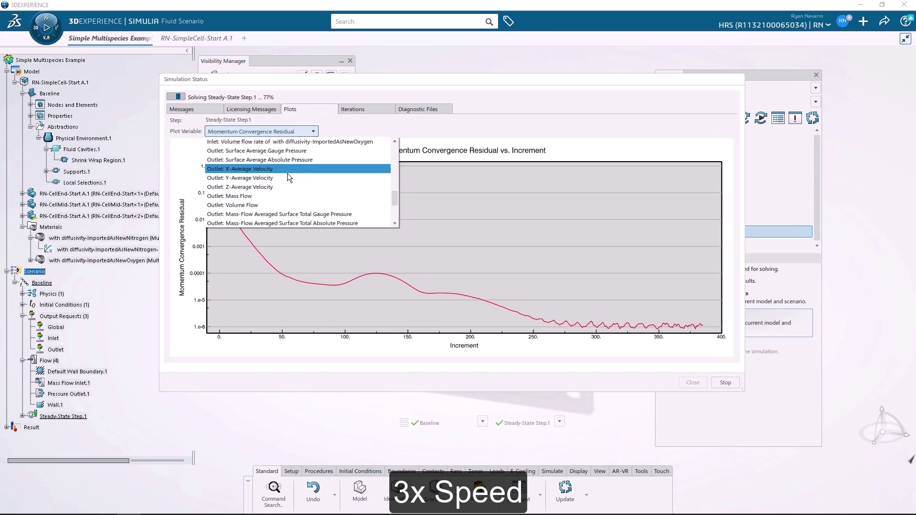
{"action": "scroll", "coordinate": [290, 194], "scroll_direction": "down", "scroll_amount": 2}
{"action": "left_click", "coordinate": [293, 205]}
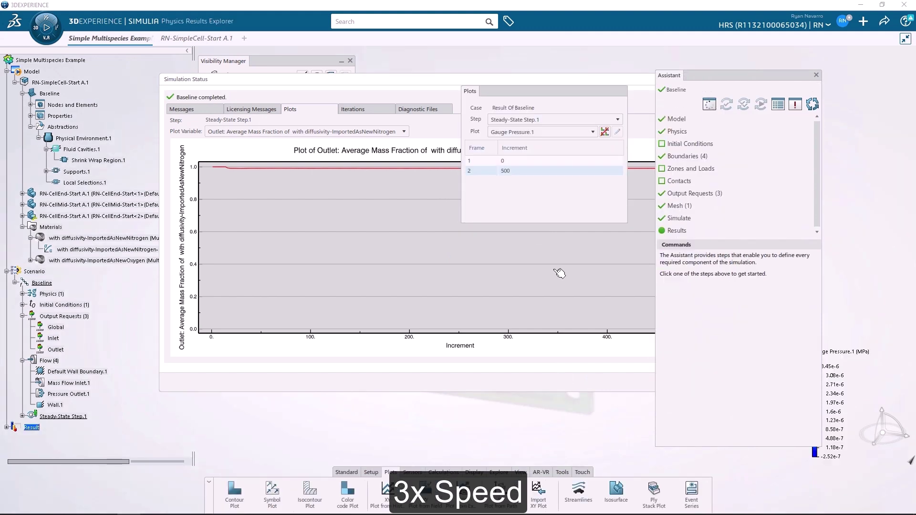
Step: Close the Simulation Status and Visibility Manager windows
{"action": "left_click", "coordinate": [536, 82]}
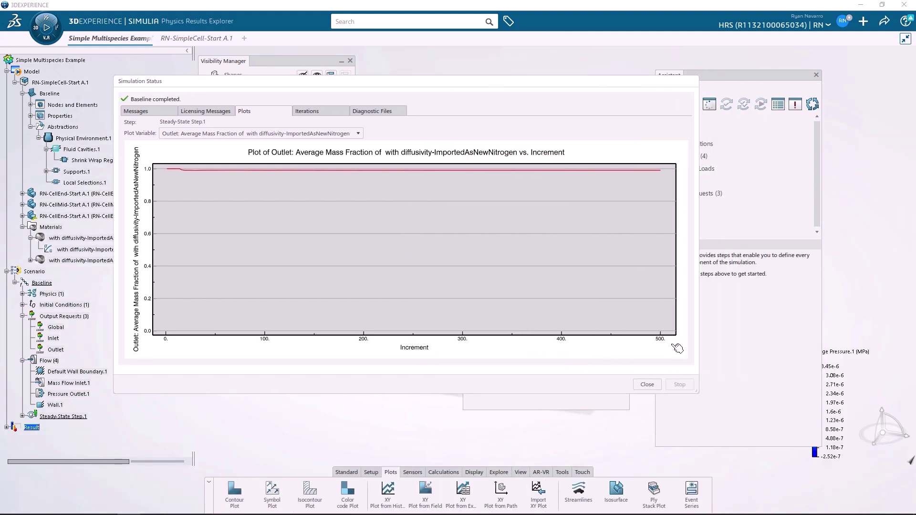
{"action": "left_click", "coordinate": [647, 384]}
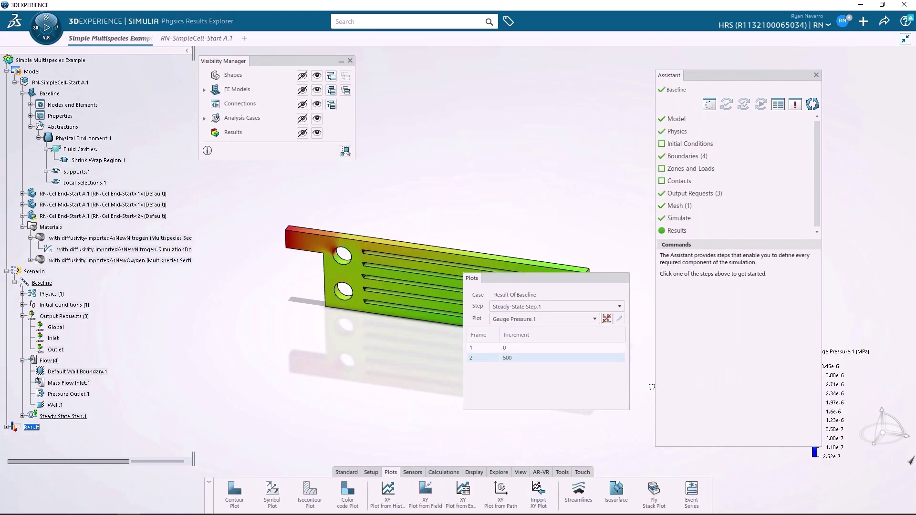
{"action": "left_click", "coordinate": [350, 61]}
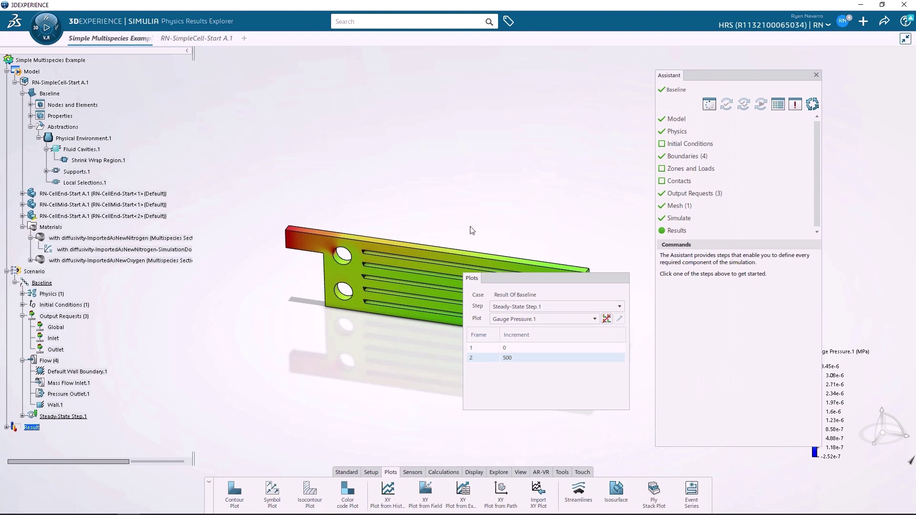
Step: Move the Plots panel above the plate and display the Velocity.1 contour
{"action": "left_click_drag", "start_coordinate": [755, 82], "coordinate": [784, 76]}
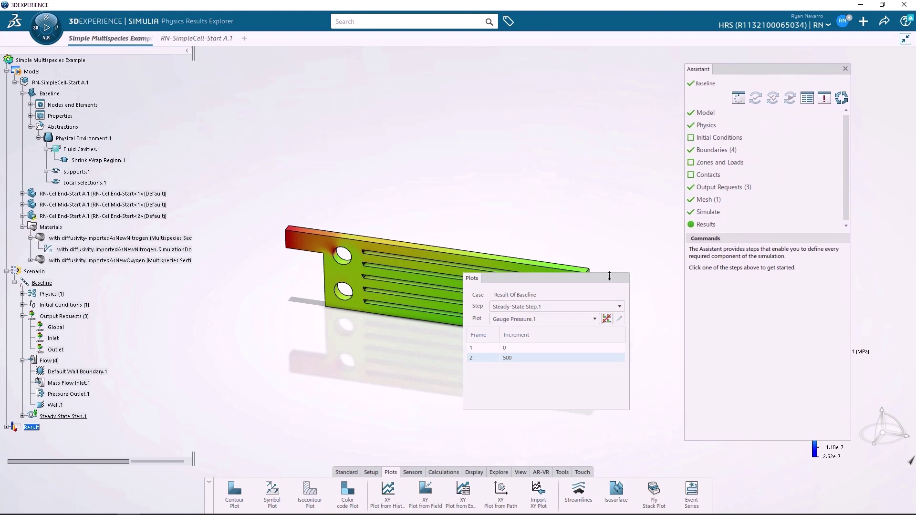
{"action": "left_click_drag", "start_coordinate": [602, 277], "coordinate": [619, 85]}
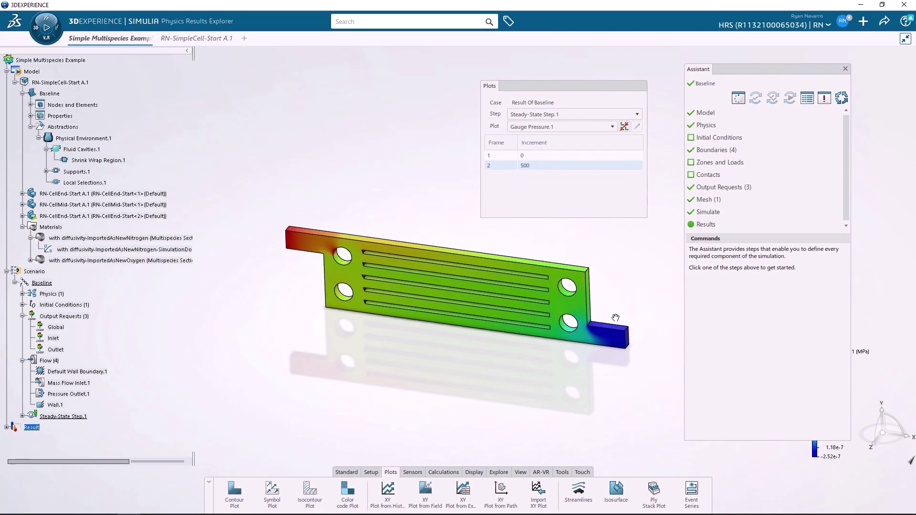
{"action": "middle_click_drag", "start_coordinate": [618, 321], "coordinate": [617, 304]}
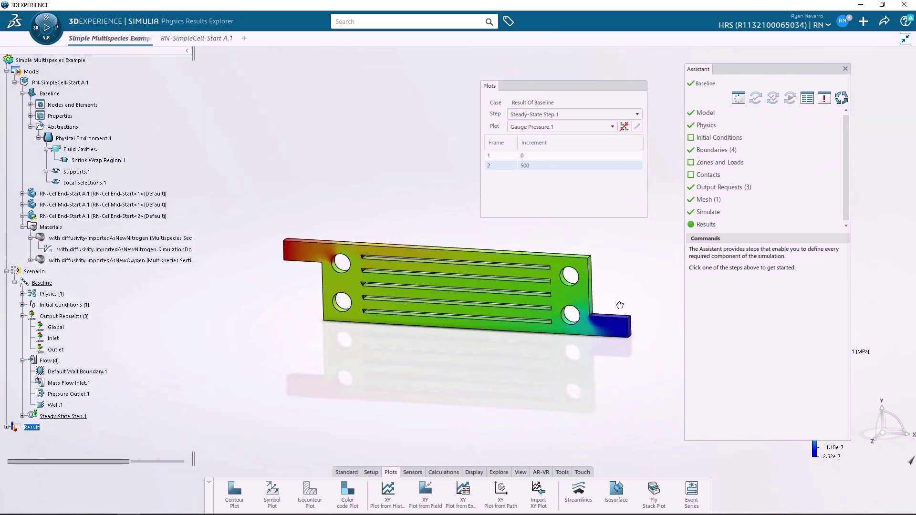
{"action": "left_click", "coordinate": [586, 127]}
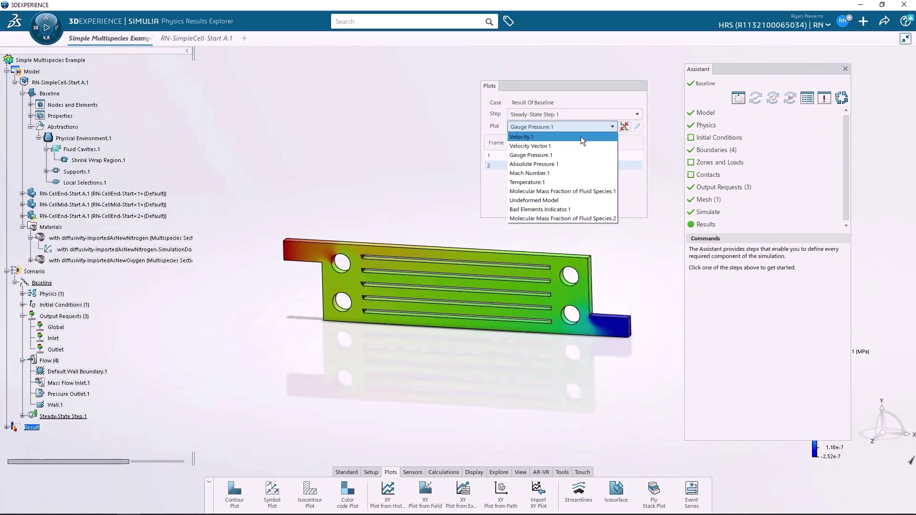
{"action": "left_click", "coordinate": [581, 136]}
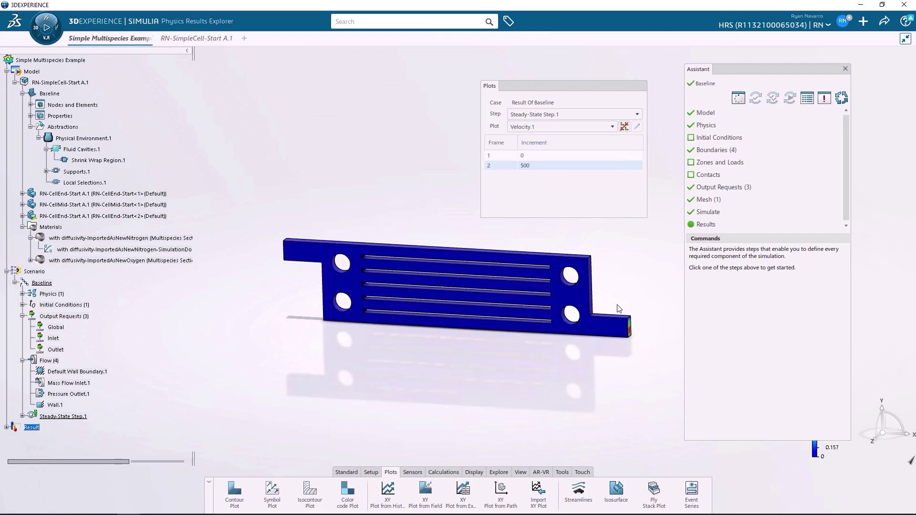
{"action": "middle_click_drag", "start_coordinate": [620, 308], "coordinate": [599, 316]}
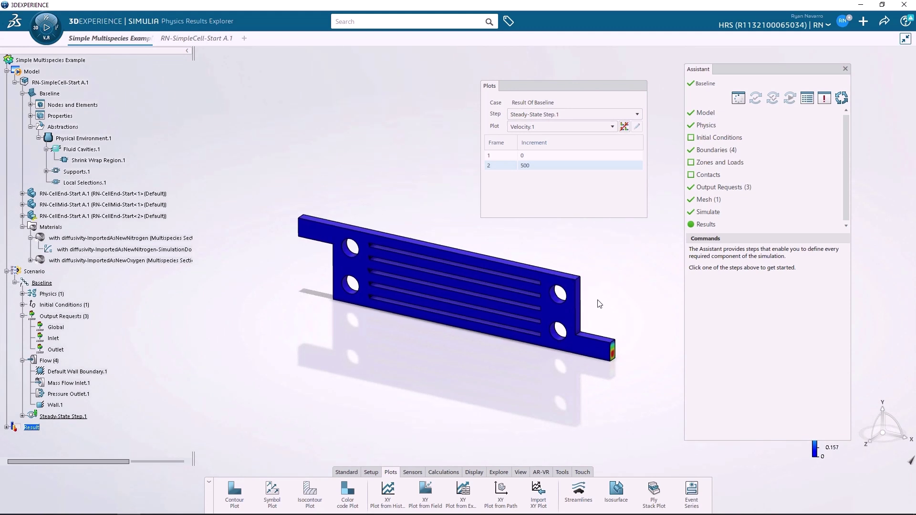
{"action": "scroll", "coordinate": [594, 266], "scroll_direction": "up", "scroll_amount": 2}
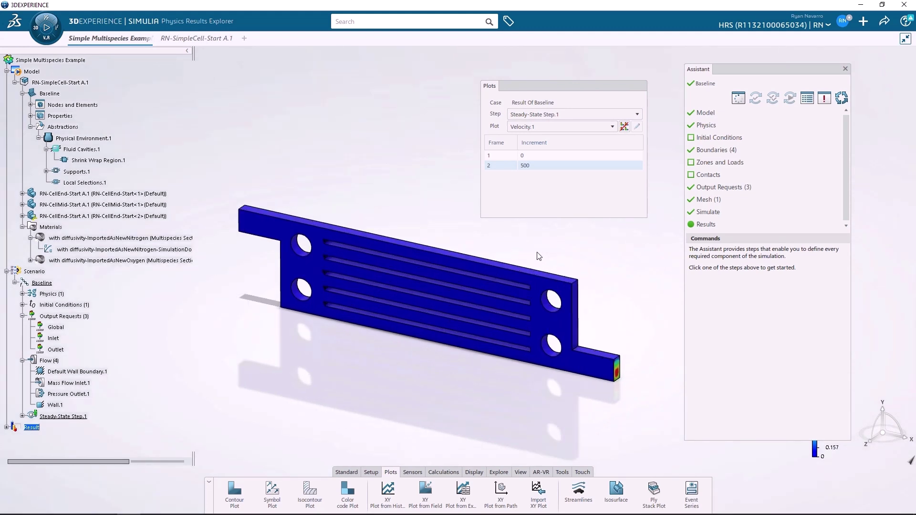
Step: Section the plate's Velocity.1 contour, then deactivate the cut and turn the view
{"action": "left_click", "coordinate": [536, 316]}
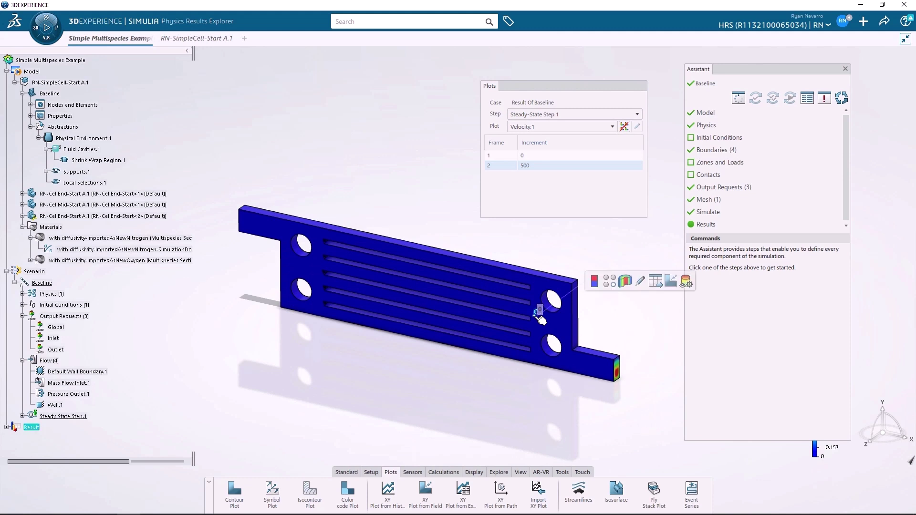
{"action": "left_click", "coordinate": [626, 282]}
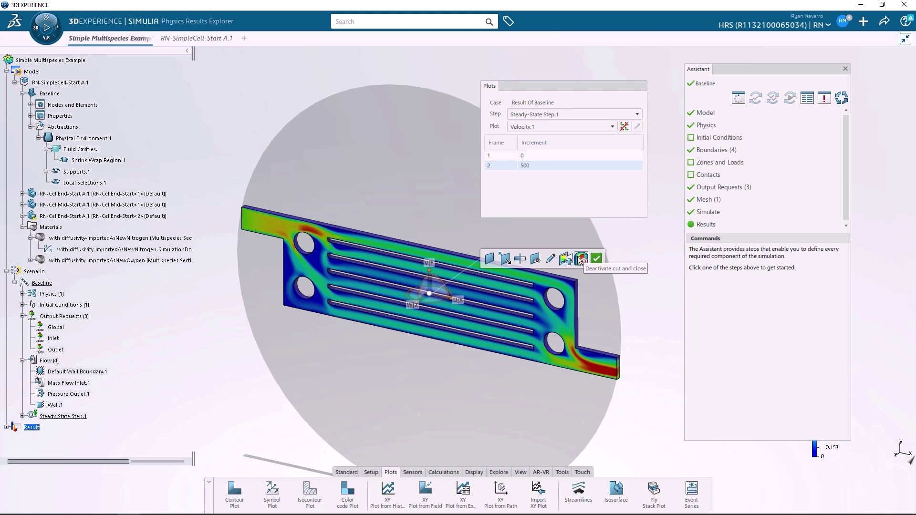
{"action": "left_click", "coordinate": [597, 258]}
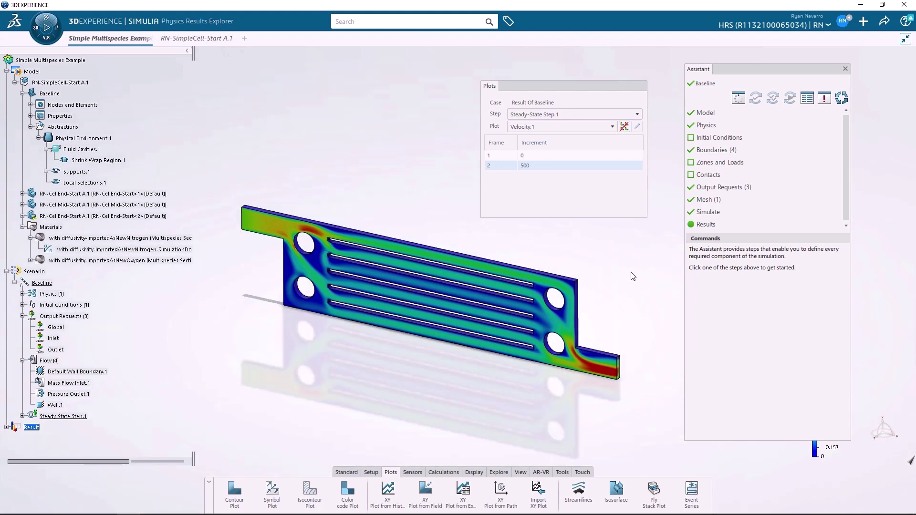
{"action": "middle_click_drag", "start_coordinate": [604, 346], "coordinate": [610, 339]}
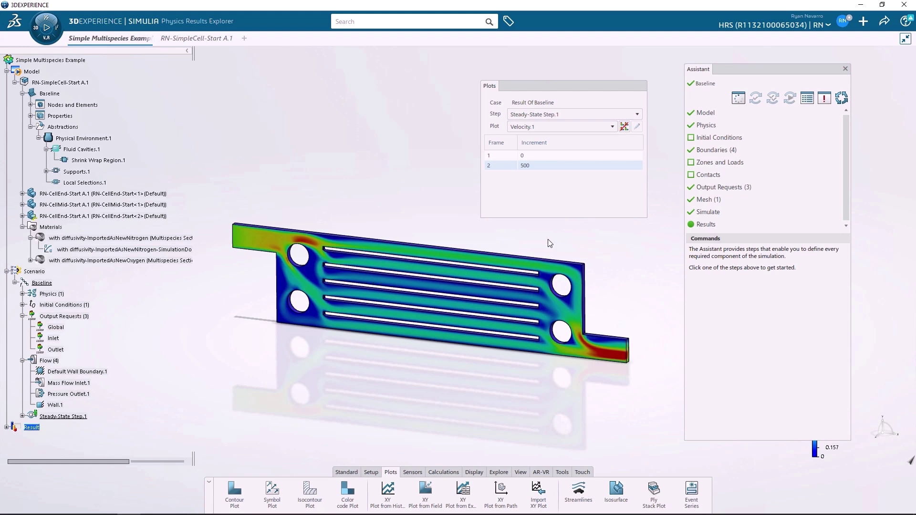
Step: Switch the plate's sectioned contour to Molecular Mass Fraction of Fluid Species.2 at increment 500
{"action": "left_click", "coordinate": [559, 127]}
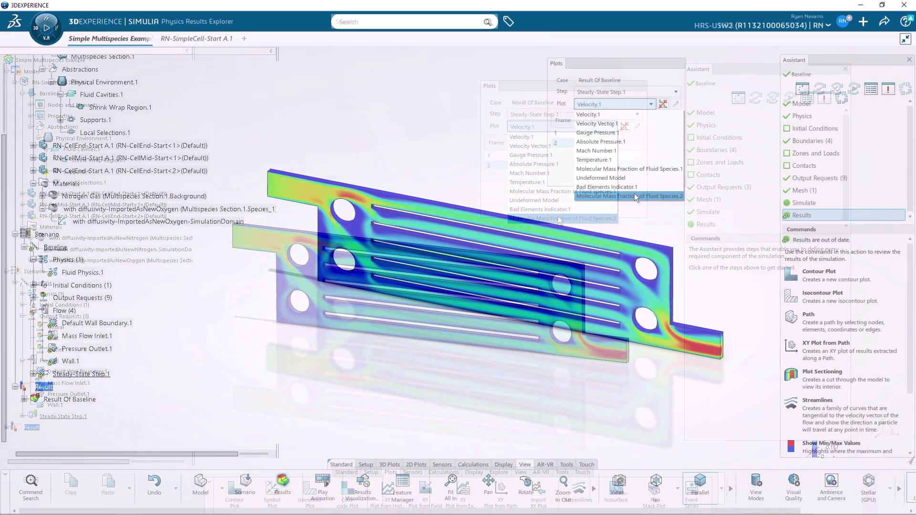
{"action": "left_click", "coordinate": [634, 196]}
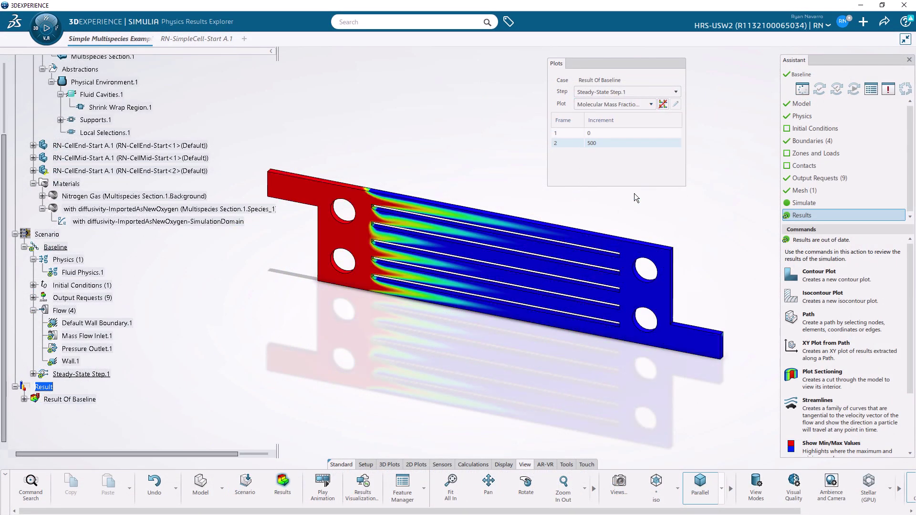